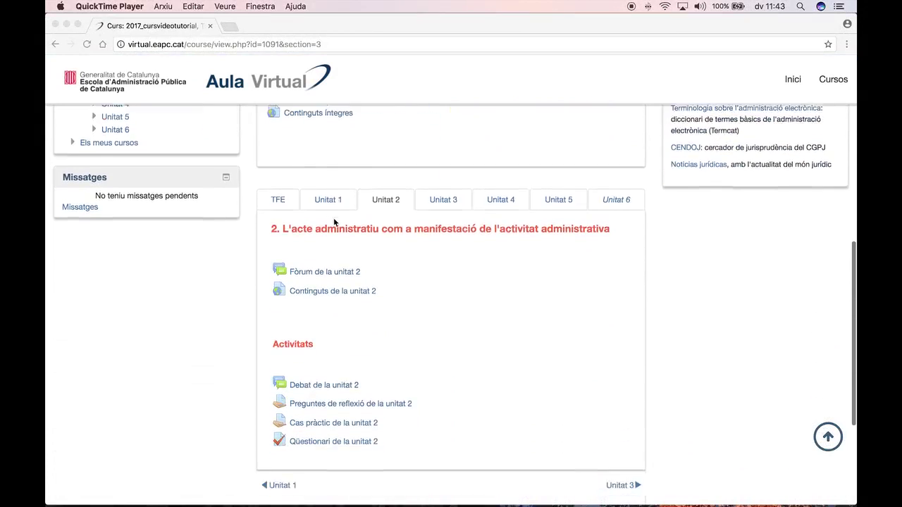
Step: Open Qüestionari de la unitat 2 from the unit's activities and start answering the quiz
{"action": "scroll", "coordinate": [334, 223], "scroll_direction": "up", "scroll_amount": 1}
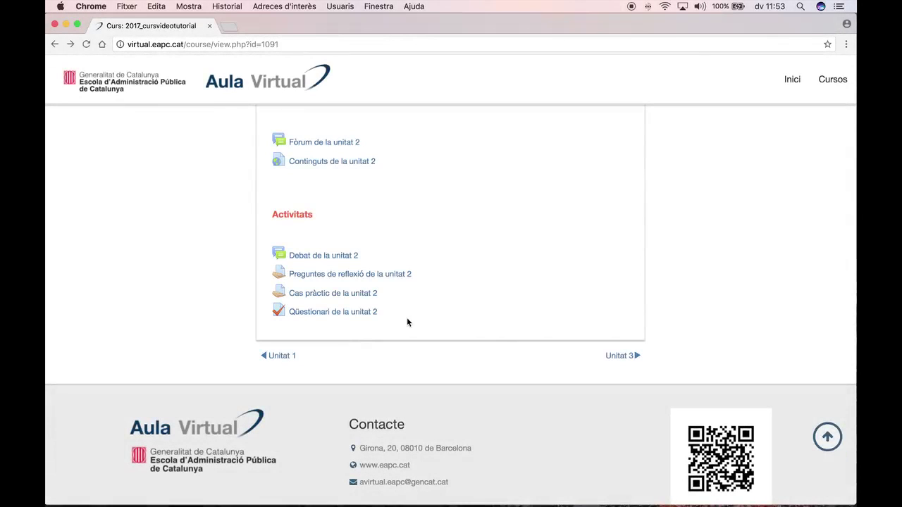
{"action": "scroll", "coordinate": [364, 315], "scroll_direction": "up", "scroll_amount": 1}
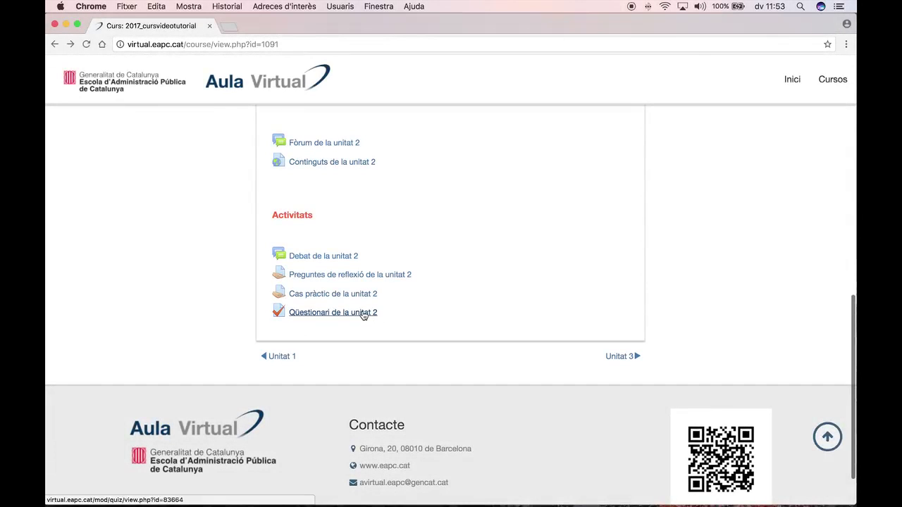
{"action": "left_click", "coordinate": [364, 313]}
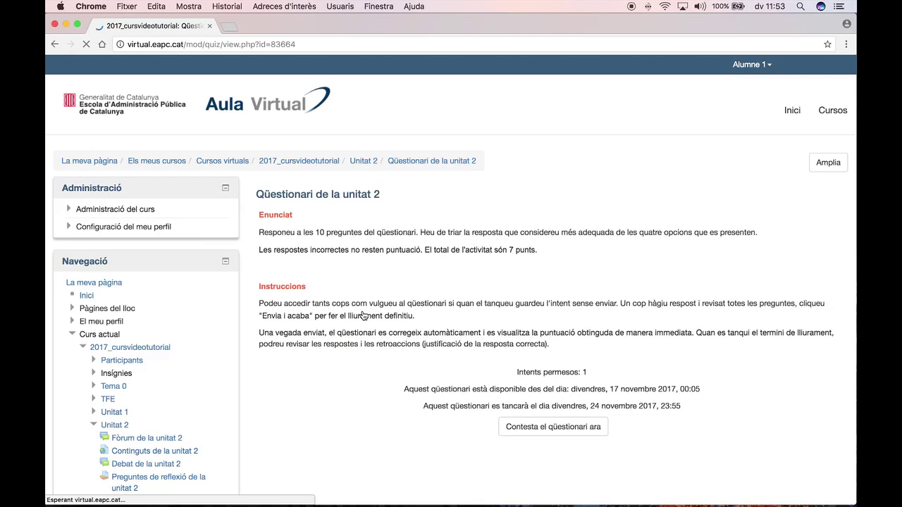
{"action": "scroll", "coordinate": [356, 325], "scroll_direction": "down", "scroll_amount": 1}
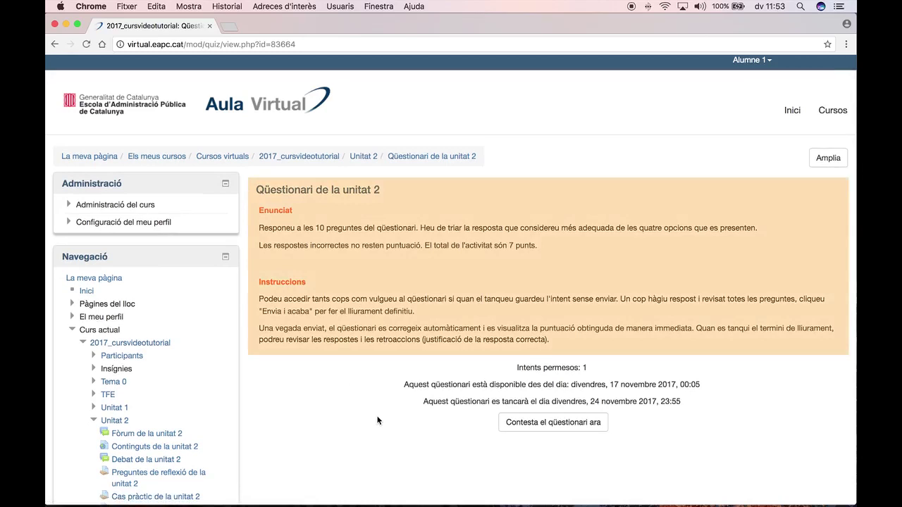
{"action": "left_click", "coordinate": [513, 425]}
{"action": "left_click", "coordinate": [421, 300]}
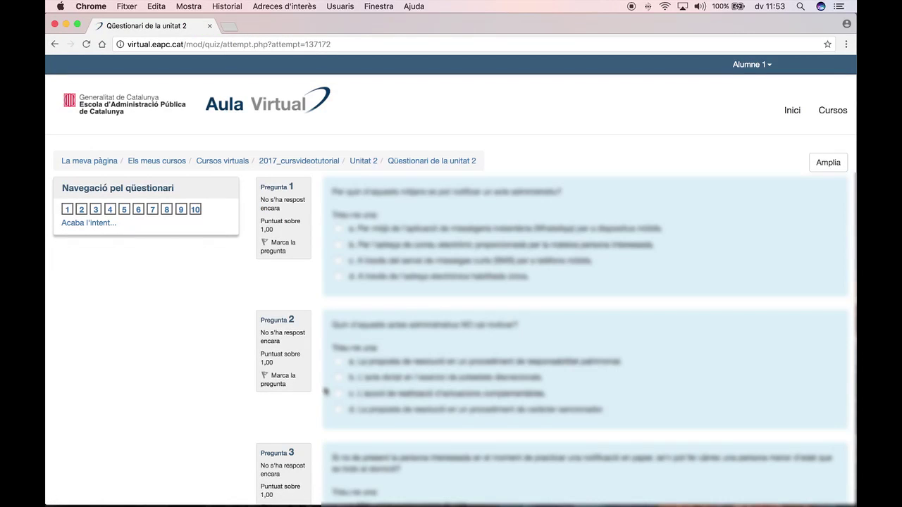
Step: Answer the ten quiz questions, choosing option a in each one
{"action": "left_click", "coordinate": [339, 230]}
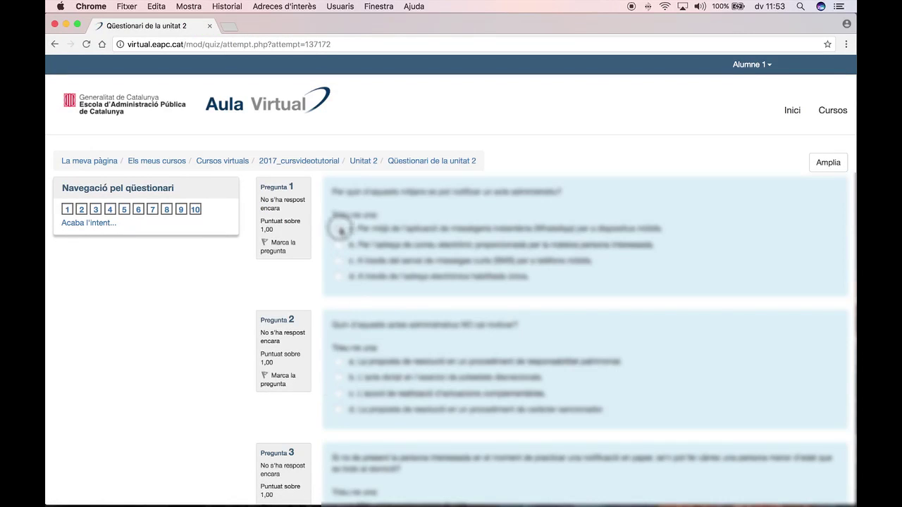
{"action": "scroll", "coordinate": [339, 362], "scroll_direction": "down", "scroll_amount": 1}
{"action": "left_click", "coordinate": [339, 362]}
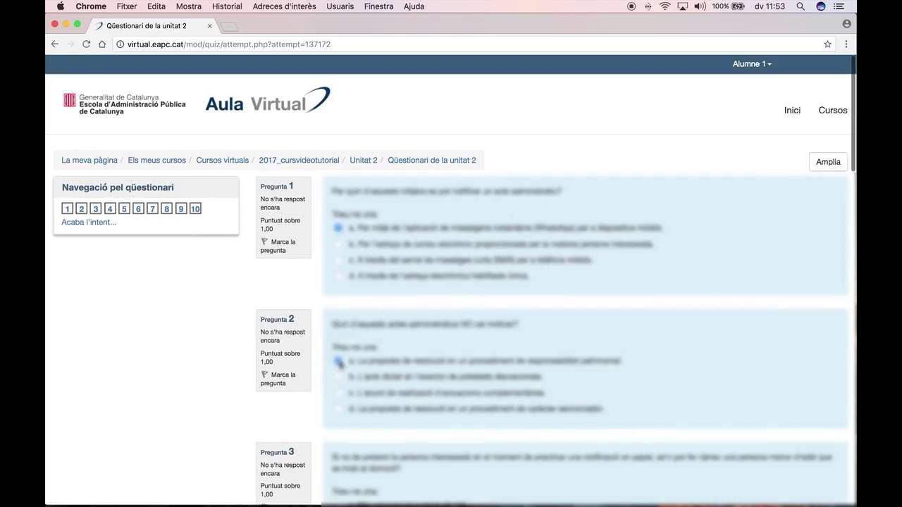
{"action": "scroll", "coordinate": [339, 363], "scroll_direction": "down", "scroll_amount": 15}
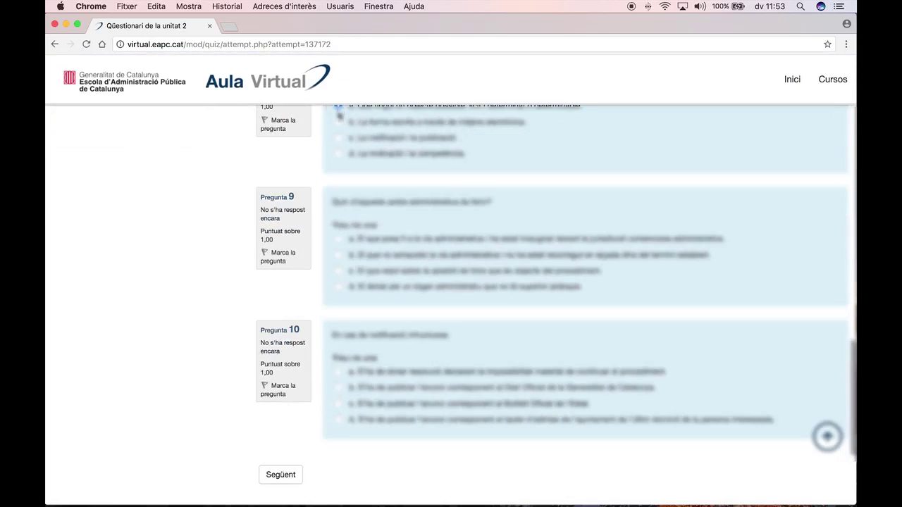
{"action": "left_click", "coordinate": [339, 239]}
{"action": "left_click", "coordinate": [340, 372]}
{"action": "scroll", "coordinate": [346, 376], "scroll_direction": "down", "scroll_amount": 2}
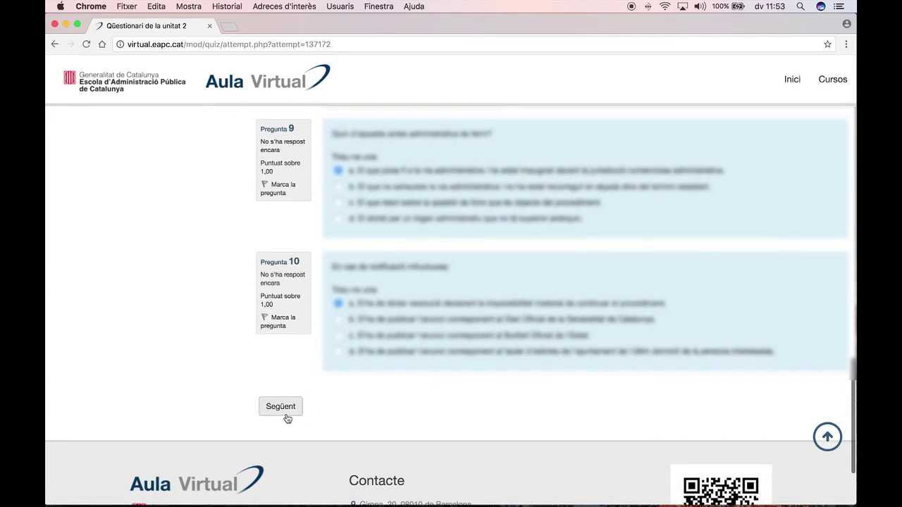
Step: Proceed to the attempt summary, submit all answers with confirmation, and view the summary of previous attempts
{"action": "left_click", "coordinate": [284, 408]}
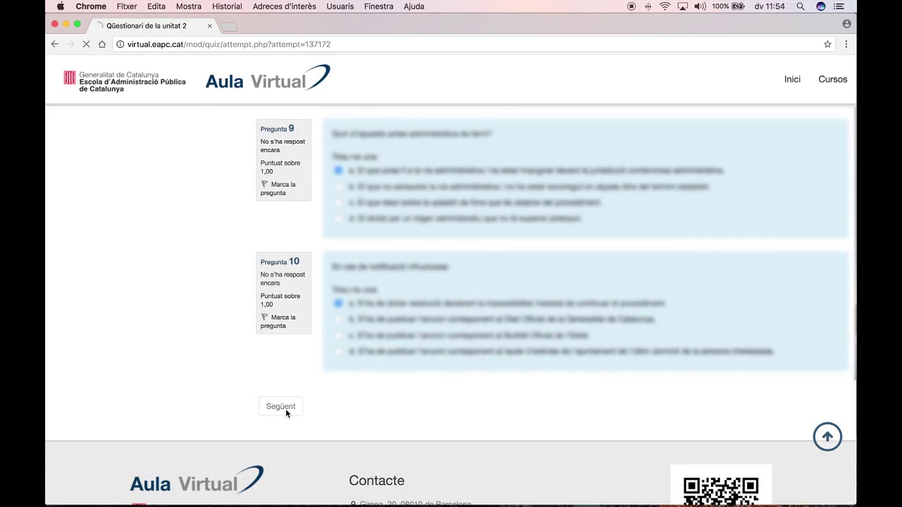
{"action": "scroll", "coordinate": [572, 338], "scroll_direction": "down", "scroll_amount": 4}
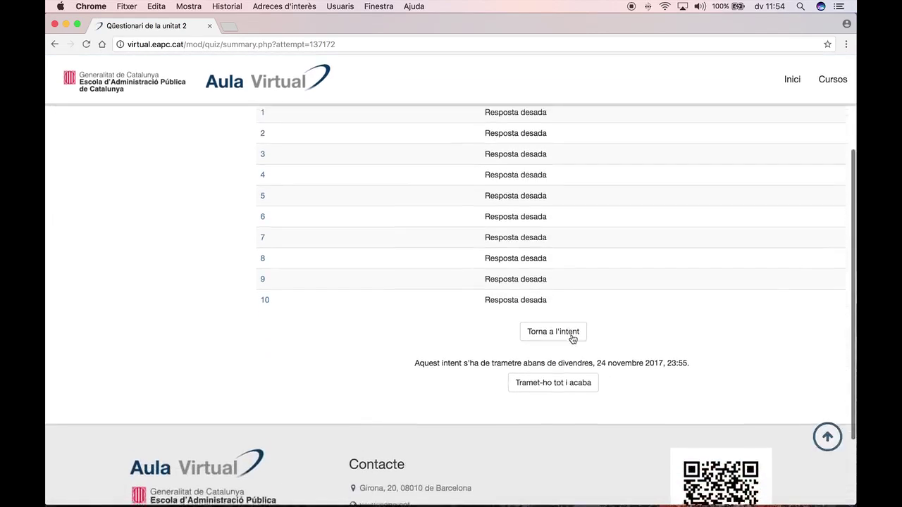
{"action": "scroll", "coordinate": [572, 338], "scroll_direction": "down", "scroll_amount": 1}
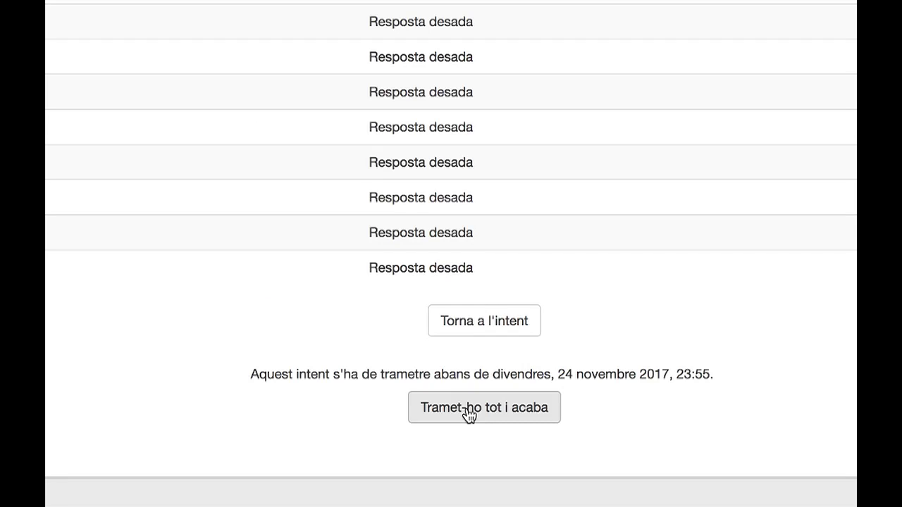
{"action": "left_click", "coordinate": [467, 408]}
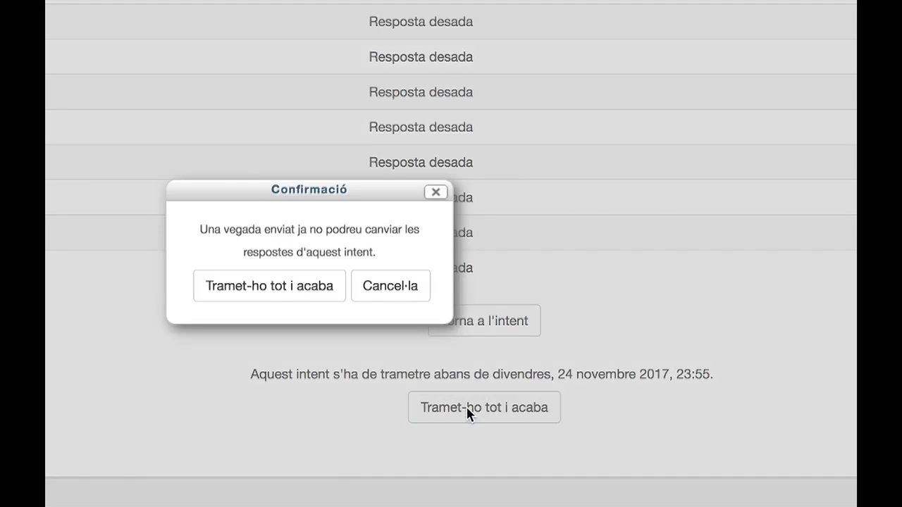
{"action": "left_click", "coordinate": [225, 290]}
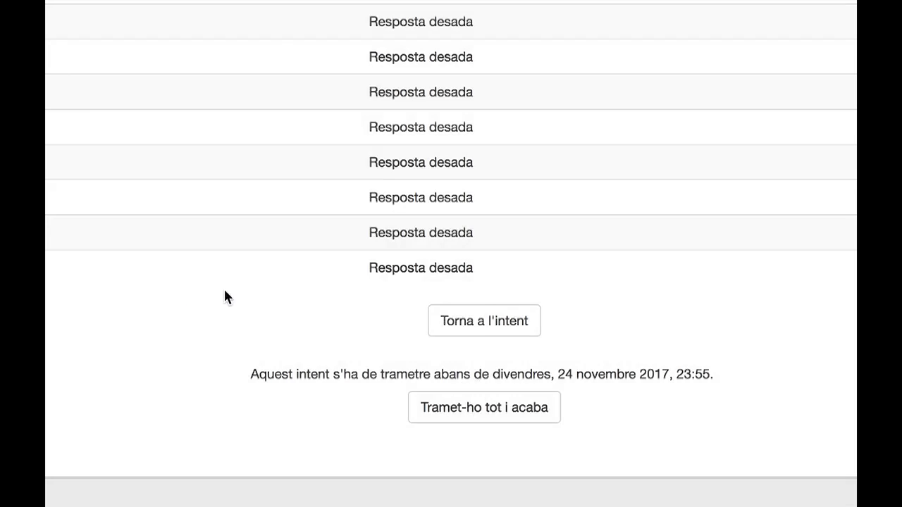
{"action": "scroll", "coordinate": [404, 296], "scroll_direction": "down", "scroll_amount": 1}
{"action": "scroll", "coordinate": [402, 296], "scroll_direction": "down", "scroll_amount": 4}
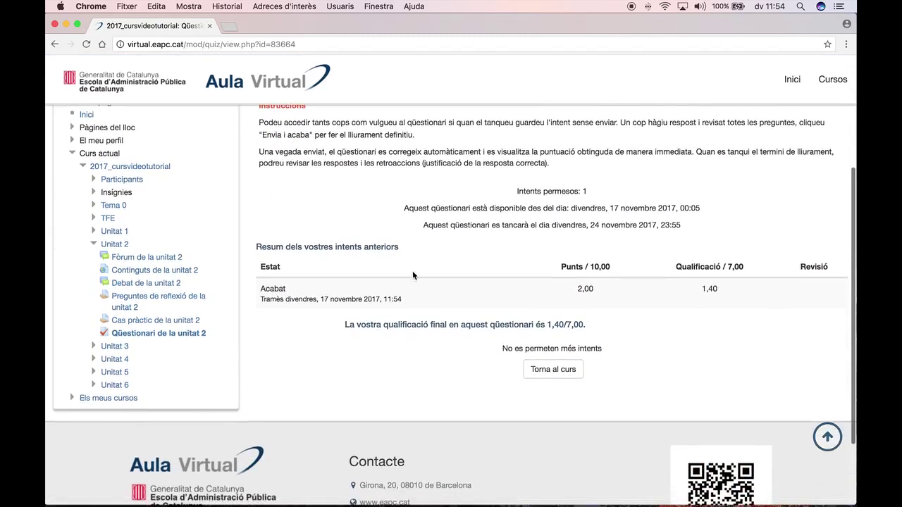
{"action": "key", "text": "super+plus"}
{"action": "key", "text": "super+plus"}
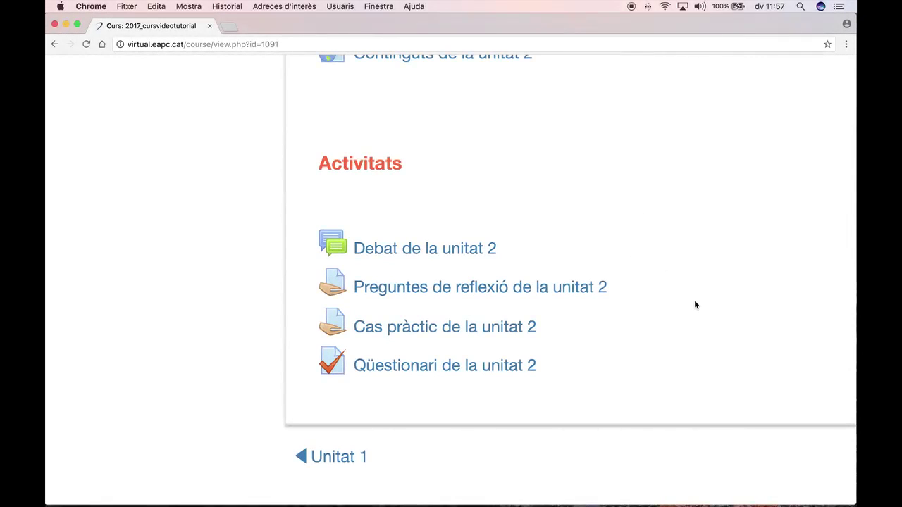
Step: Open the Preguntes de reflexió de la unitat 2 assignment and start adding a submission
{"action": "left_click", "coordinate": [508, 285]}
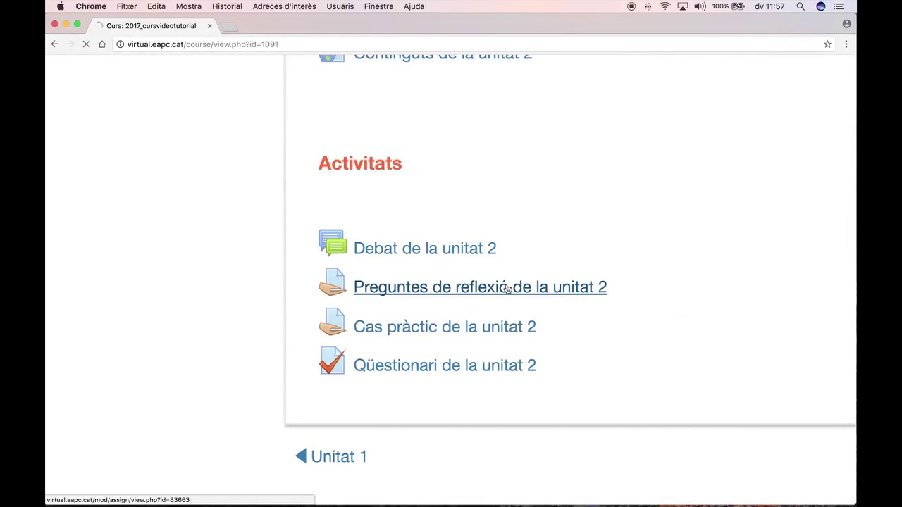
{"action": "scroll", "coordinate": [508, 288], "scroll_direction": "down", "scroll_amount": 5}
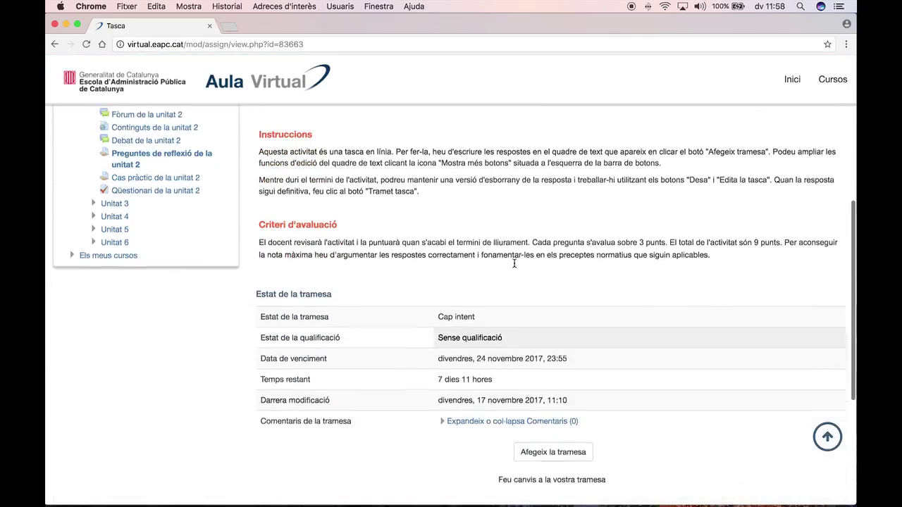
{"action": "scroll", "coordinate": [514, 263], "scroll_direction": "down", "scroll_amount": 3}
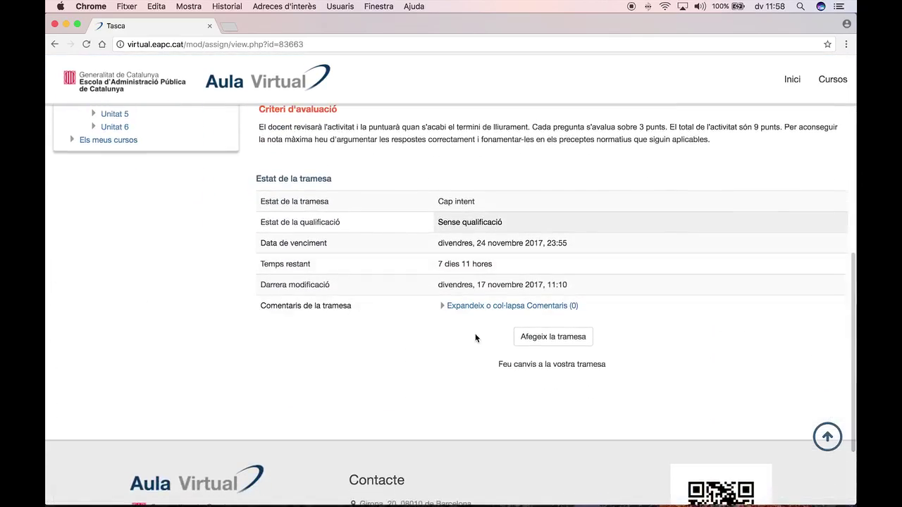
{"action": "left_click", "coordinate": [522, 340]}
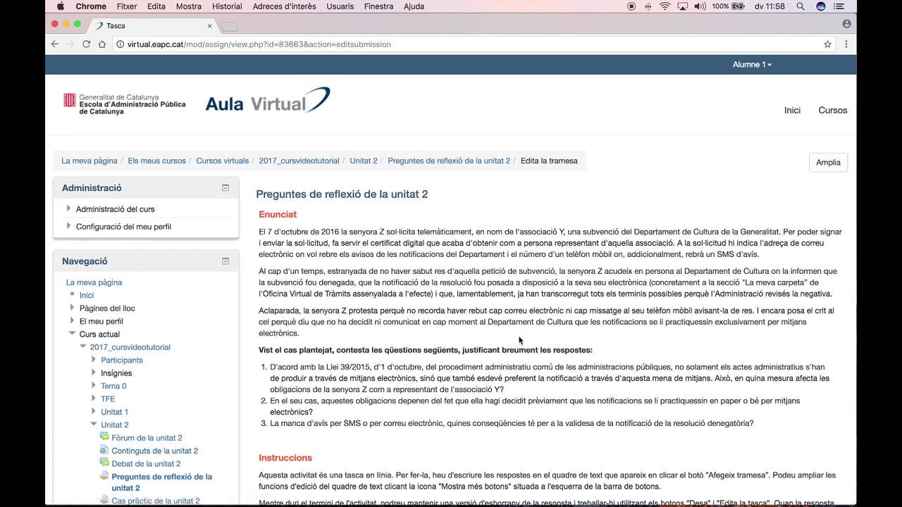
Step: Place the cursor in the Text en línia editor and show its additional formatting buttons
{"action": "scroll", "coordinate": [520, 340], "scroll_direction": "down", "scroll_amount": 5}
{"action": "left_click", "coordinate": [515, 329]}
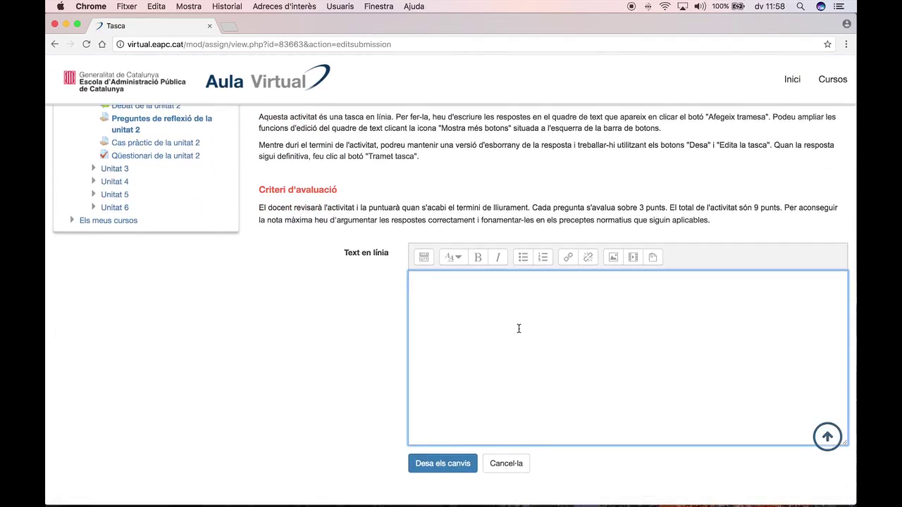
{"action": "left_click", "coordinate": [424, 257]}
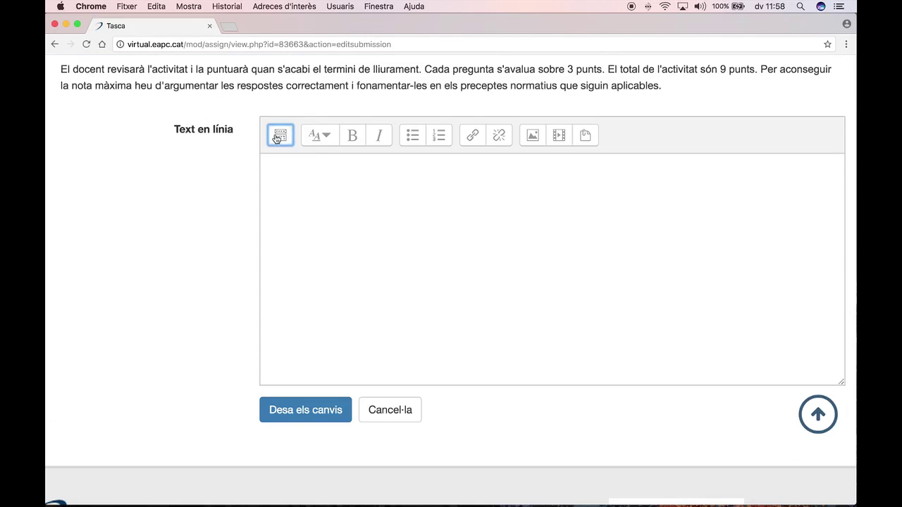
{"action": "left_click", "coordinate": [277, 138]}
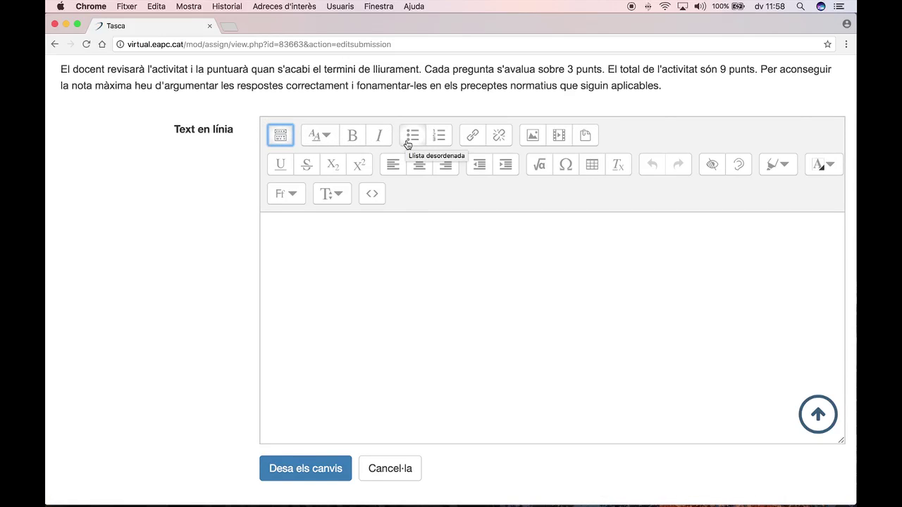
Step: Write "L'art. 14 de la Llei 39/2015, d'1 d'octubre, del procediment administratiu..." as the online text answer and save the changes
{"action": "key", "text": "super+minus"}
{"action": "left_click", "coordinate": [504, 256]}
{"action": "type", "text": "L'art."}
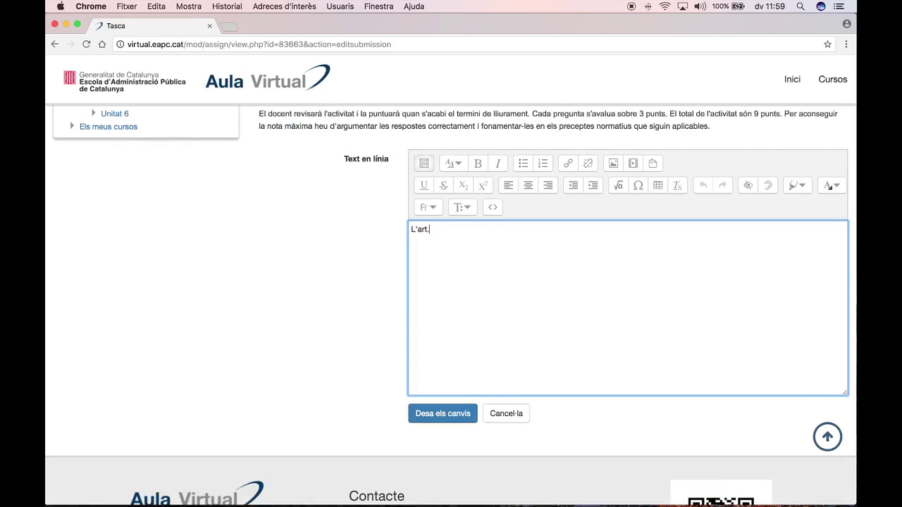
{"action": "type", "text": " 14 de la Llei 3"}
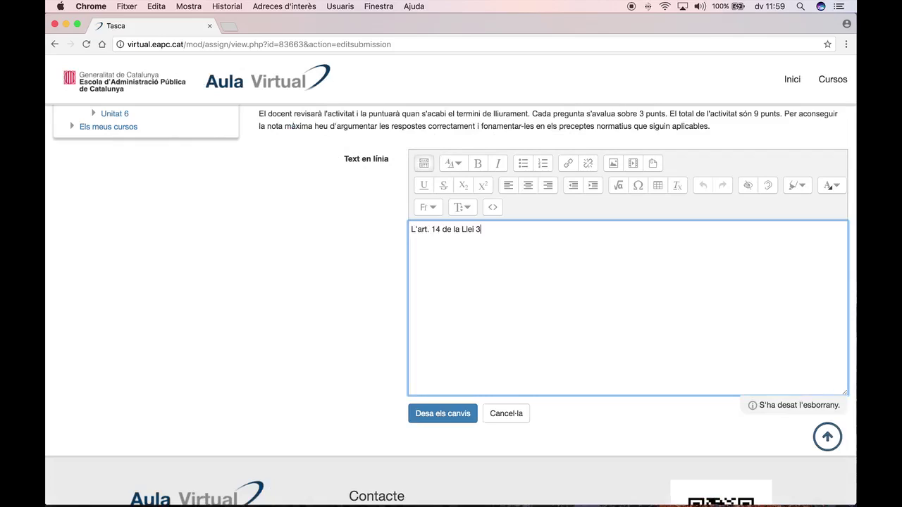
{"action": "type", "text": "9/2015, d'1 d'octubre,"}
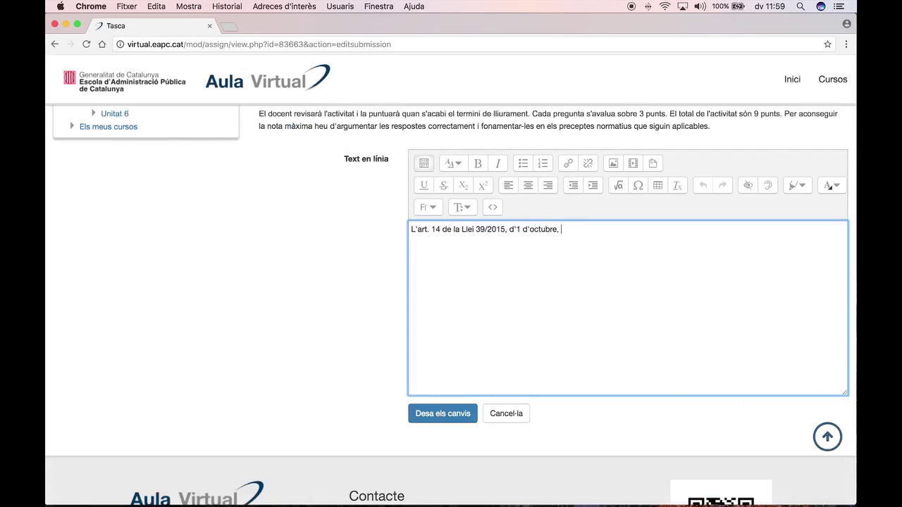
{"action": "type", "text": " del procediment administratiu..."}
{"action": "left_click", "coordinate": [443, 414]}
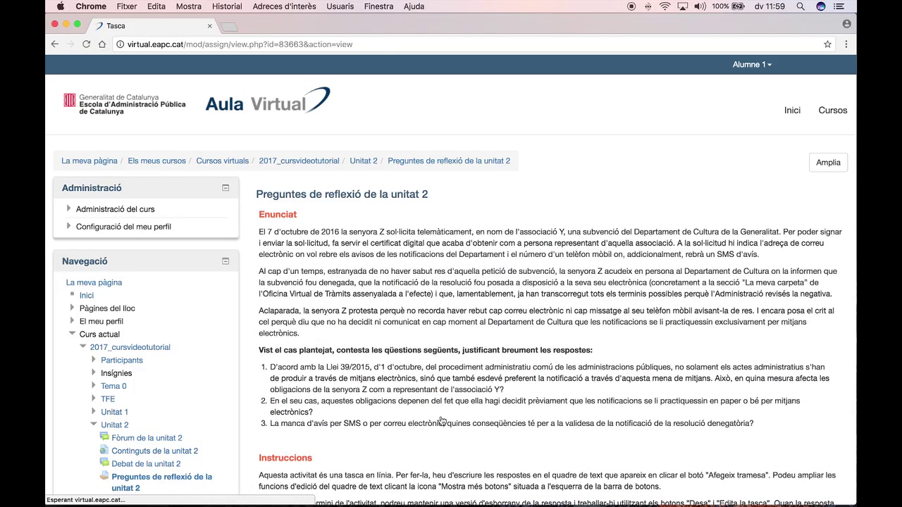
Step: Submit the reflection questions draft as the definitive version for grading and confirm the submission
{"action": "scroll", "coordinate": [441, 421], "scroll_direction": "down", "scroll_amount": 15}
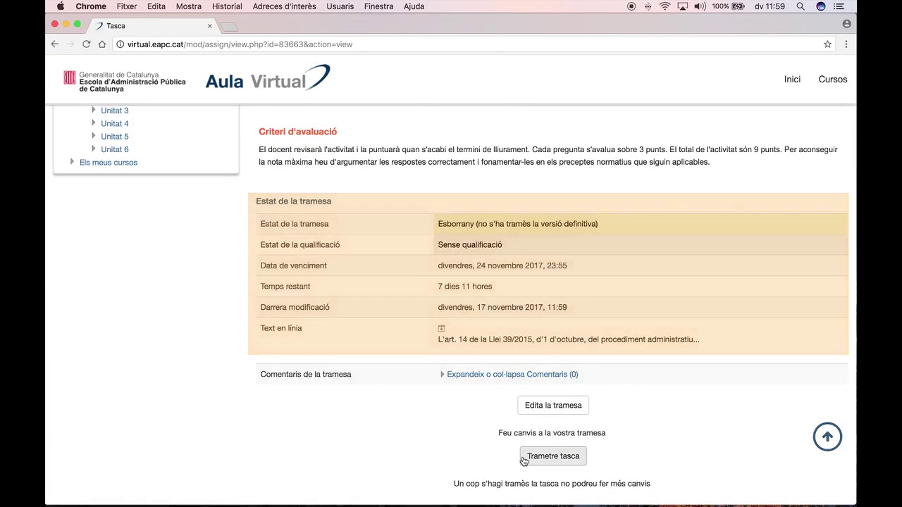
{"action": "left_click", "coordinate": [524, 460]}
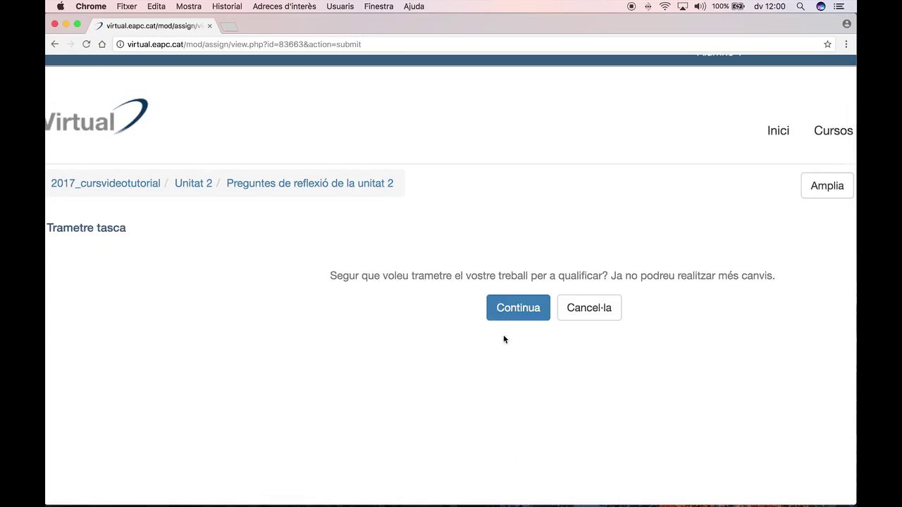
{"action": "left_click", "coordinate": [505, 316]}
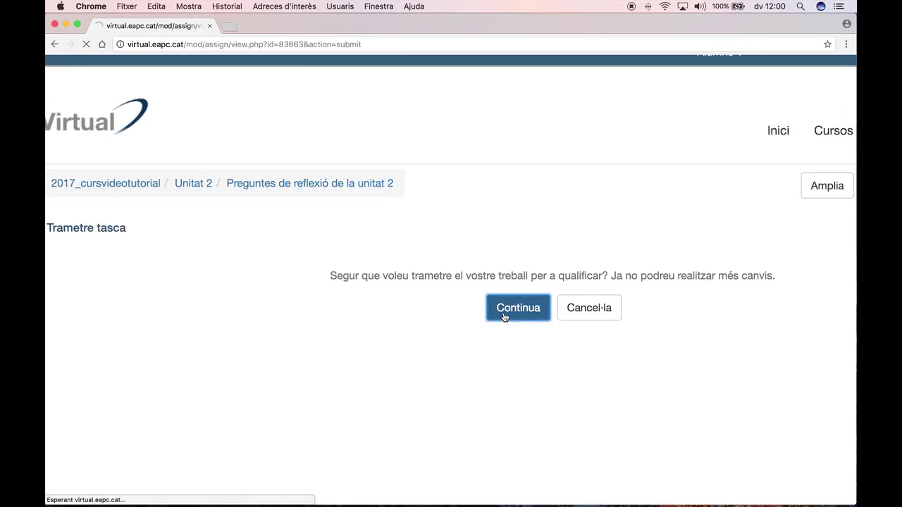
{"action": "scroll", "coordinate": [504, 317], "scroll_direction": "down", "scroll_amount": 3}
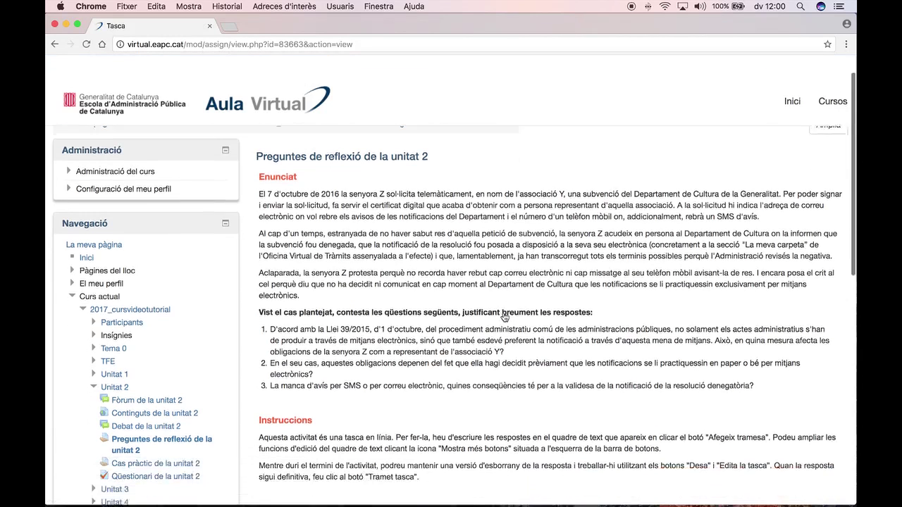
{"action": "scroll", "coordinate": [504, 316], "scroll_direction": "down", "scroll_amount": 5}
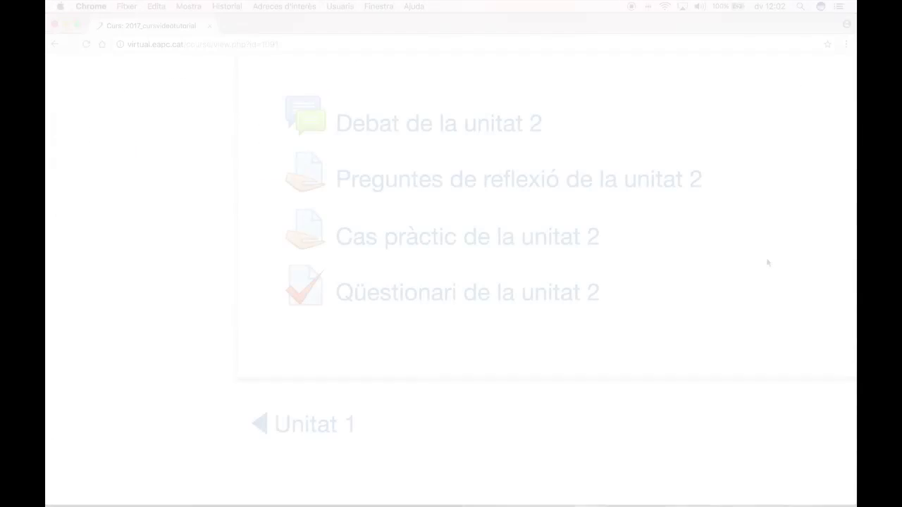
Step: Open the Cas pràctic de la unitat 2 assignment and start adding a submission
{"action": "left_click", "coordinate": [559, 240]}
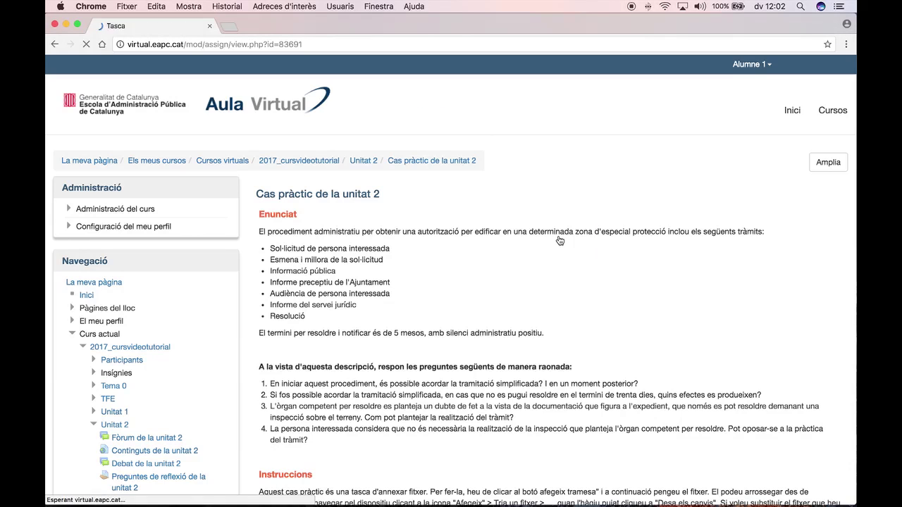
{"action": "scroll", "coordinate": [559, 240], "scroll_direction": "down", "scroll_amount": 8}
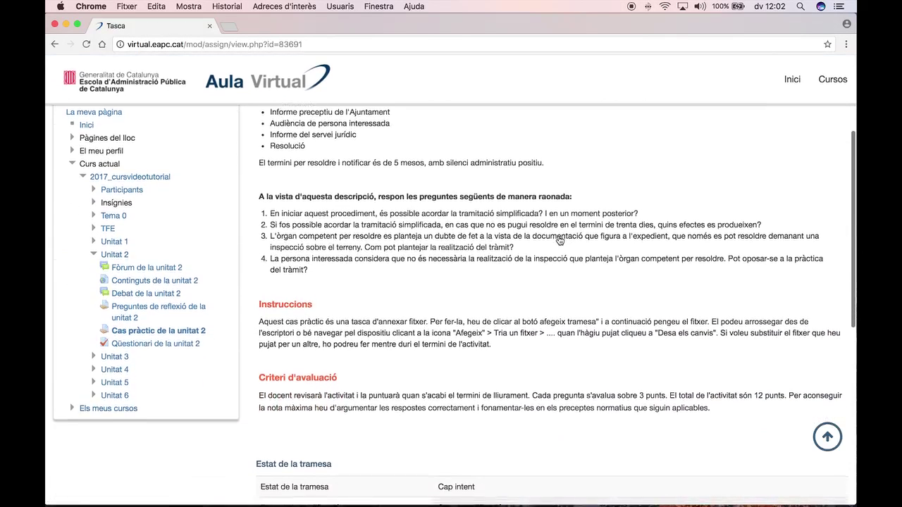
{"action": "scroll", "coordinate": [559, 240], "scroll_direction": "down", "scroll_amount": 6}
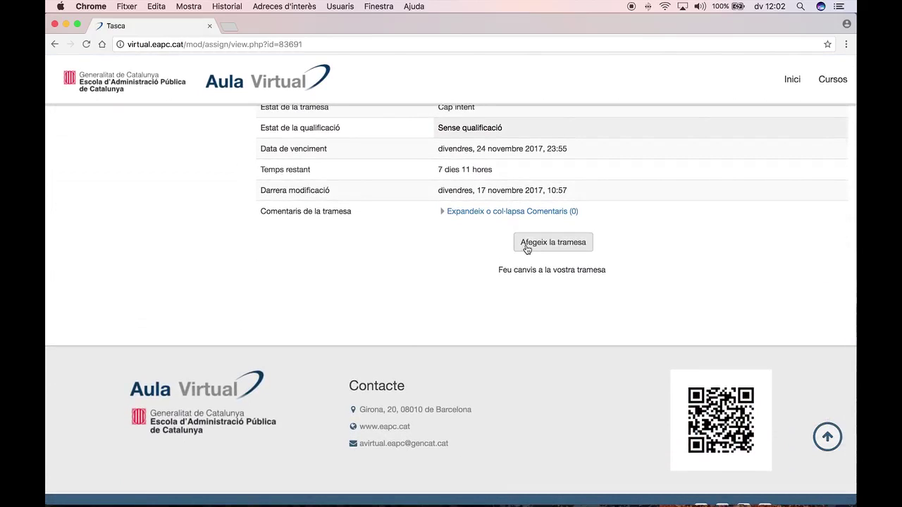
{"action": "left_click", "coordinate": [527, 249]}
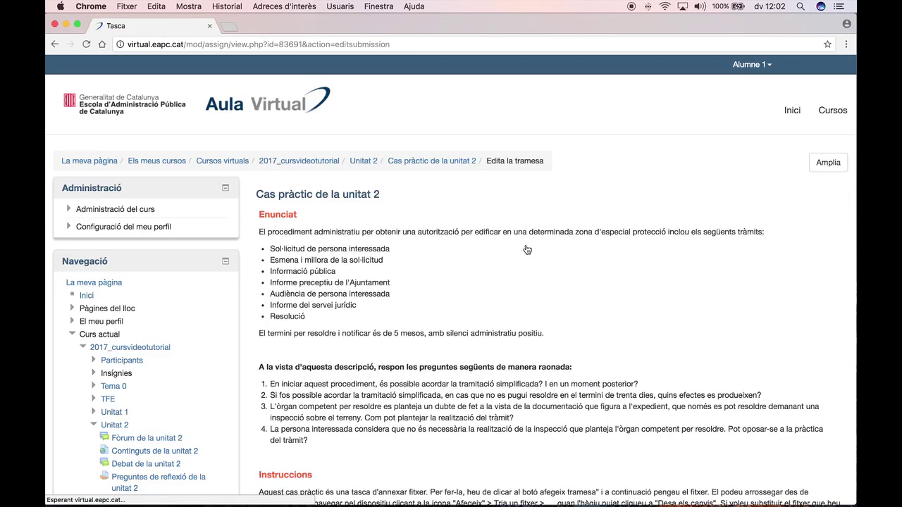
Step: Upload Unitat2_alumne1.docx from the desktop as the practical case submission file and save the changes
{"action": "scroll", "coordinate": [526, 249], "scroll_direction": "down", "scroll_amount": 5}
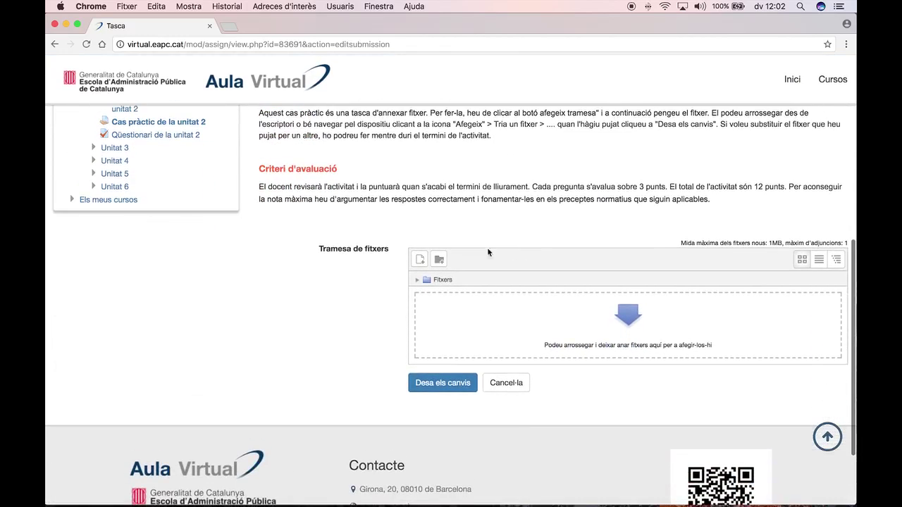
{"action": "left_click", "coordinate": [419, 261]}
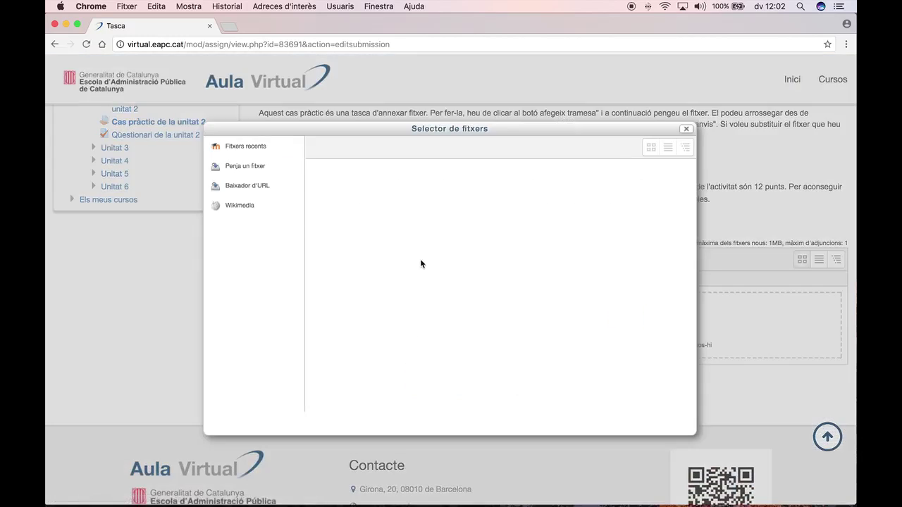
{"action": "left_click", "coordinate": [239, 167]}
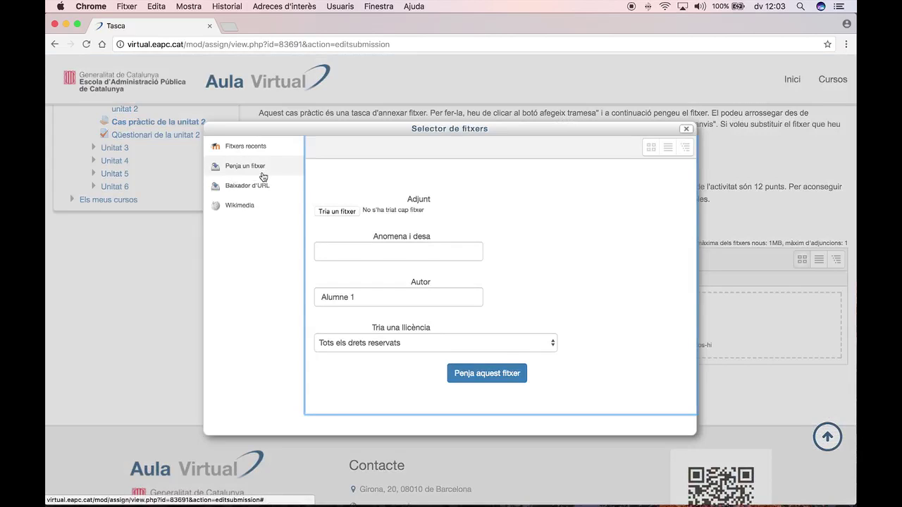
{"action": "left_click", "coordinate": [339, 212]}
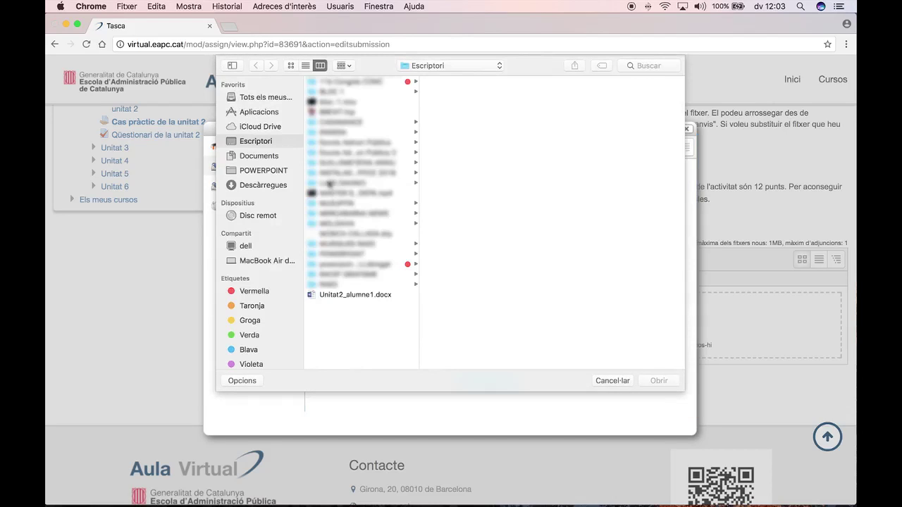
{"action": "left_click", "coordinate": [349, 296]}
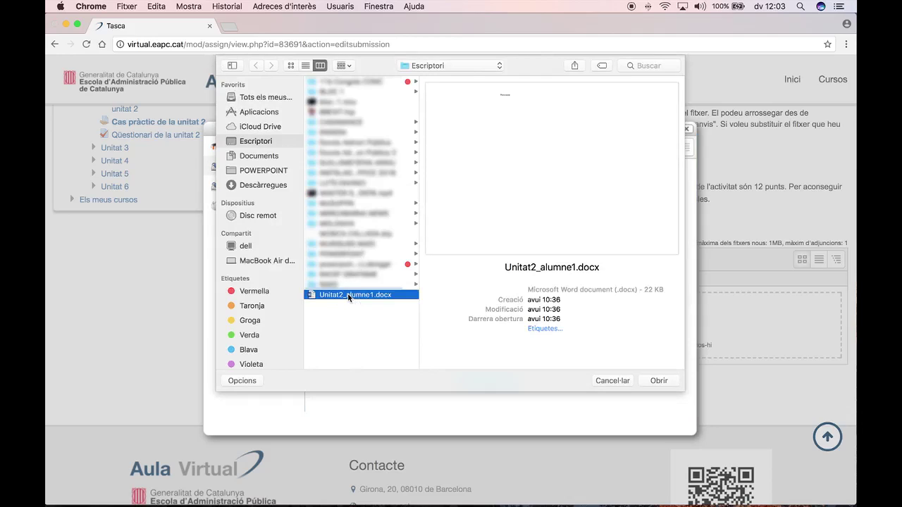
{"action": "left_click", "coordinate": [659, 381]}
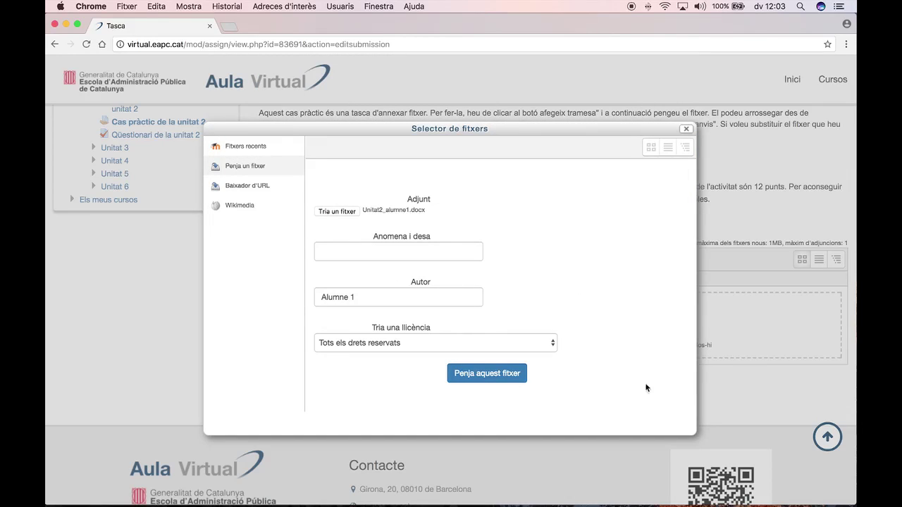
{"action": "left_click", "coordinate": [468, 377]}
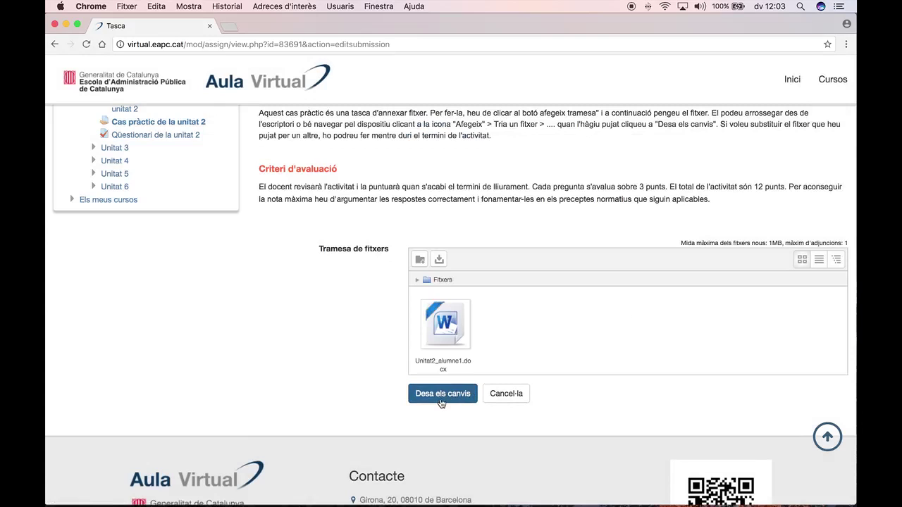
{"action": "left_click", "coordinate": [441, 401]}
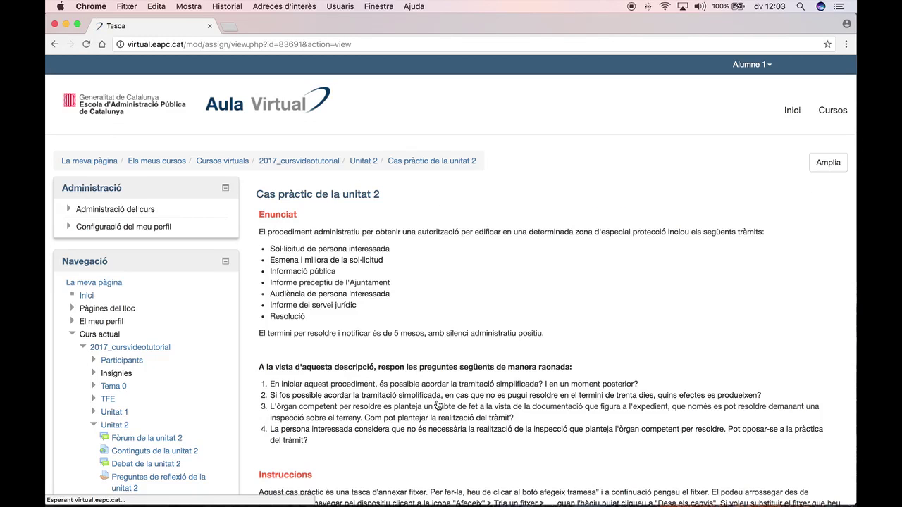
{"action": "scroll", "coordinate": [437, 405], "scroll_direction": "down", "scroll_amount": 5}
{"action": "scroll", "coordinate": [436, 404], "scroll_direction": "down", "scroll_amount": 5}
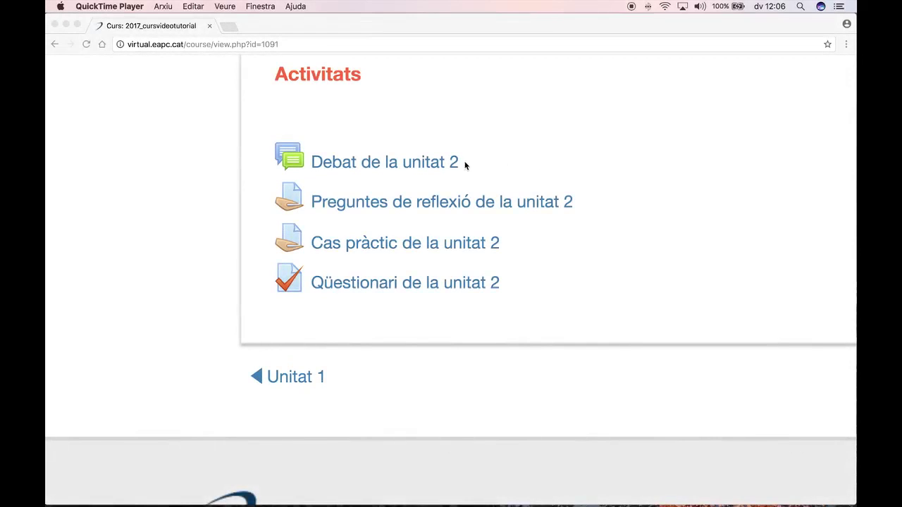
Step: Open the Debat de la unitat 2 forum and start a new discussion topic
{"action": "left_click", "coordinate": [443, 170]}
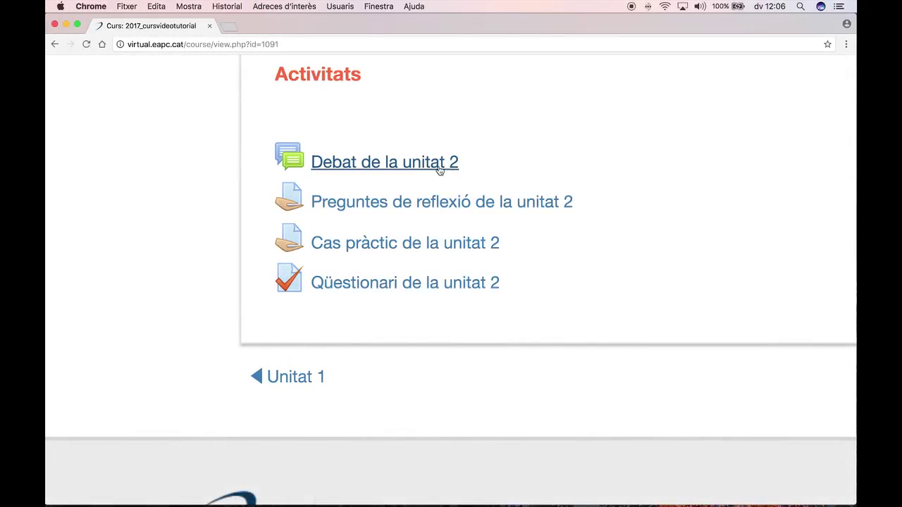
{"action": "left_click", "coordinate": [426, 167]}
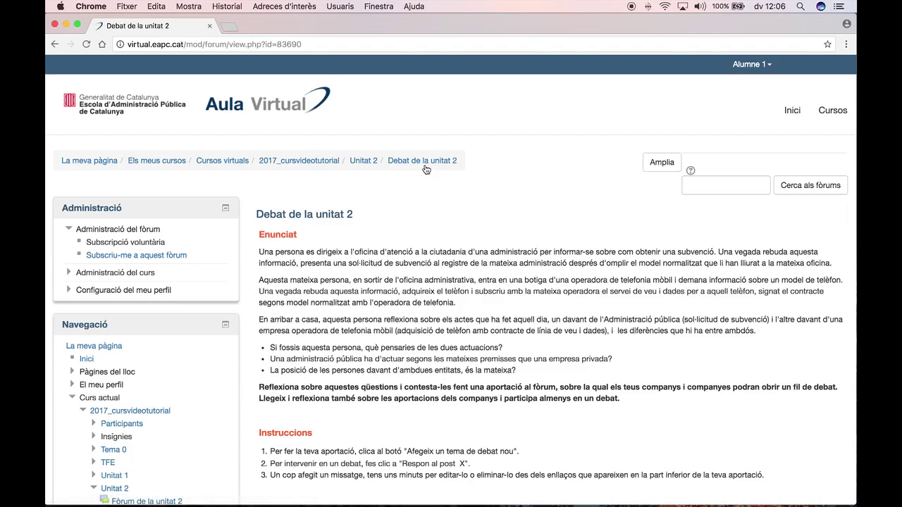
{"action": "scroll", "coordinate": [426, 169], "scroll_direction": "down", "scroll_amount": 3}
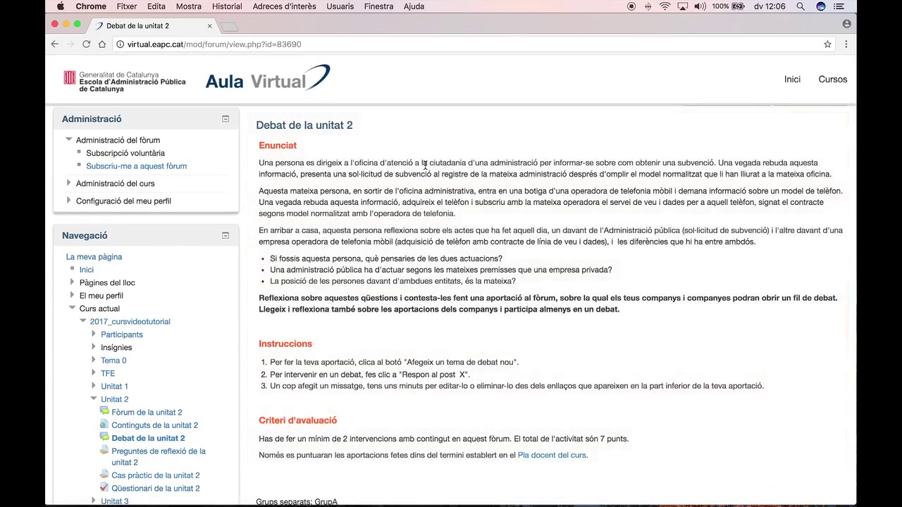
{"action": "scroll", "coordinate": [425, 169], "scroll_direction": "down", "scroll_amount": 2}
{"action": "scroll", "coordinate": [426, 170], "scroll_direction": "down", "scroll_amount": 5}
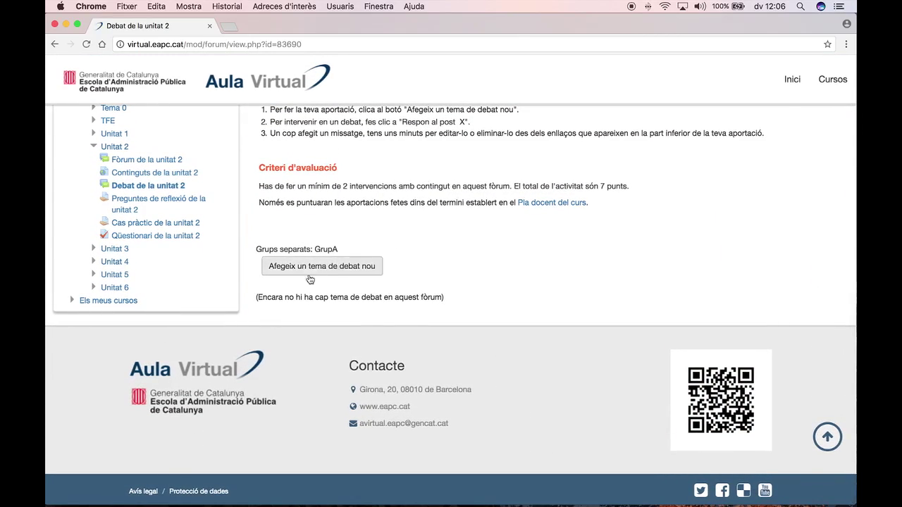
{"action": "left_click", "coordinate": [306, 273]}
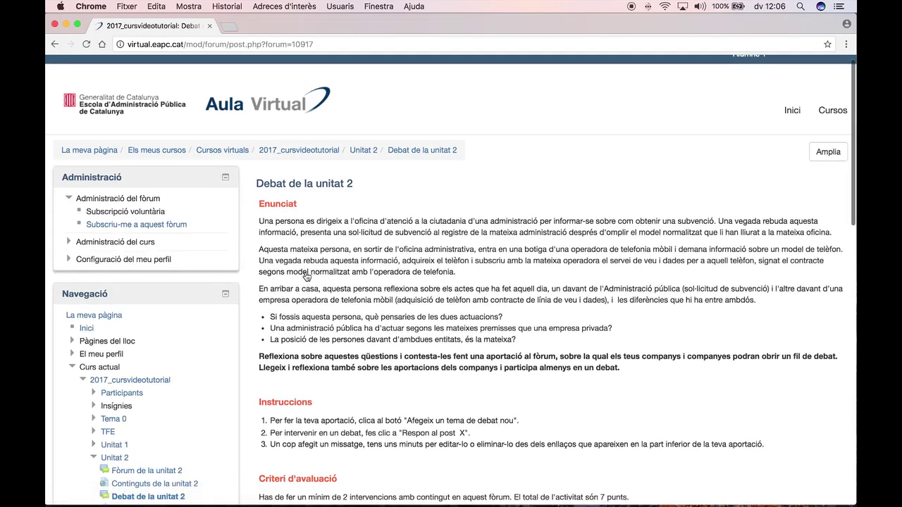
Step: Enter the subject "Administració / Empresa" and the message "La relació client-empresa i administrat-administració són en essència...." for the new topic
{"action": "scroll", "coordinate": [306, 275], "scroll_direction": "down", "scroll_amount": 10}
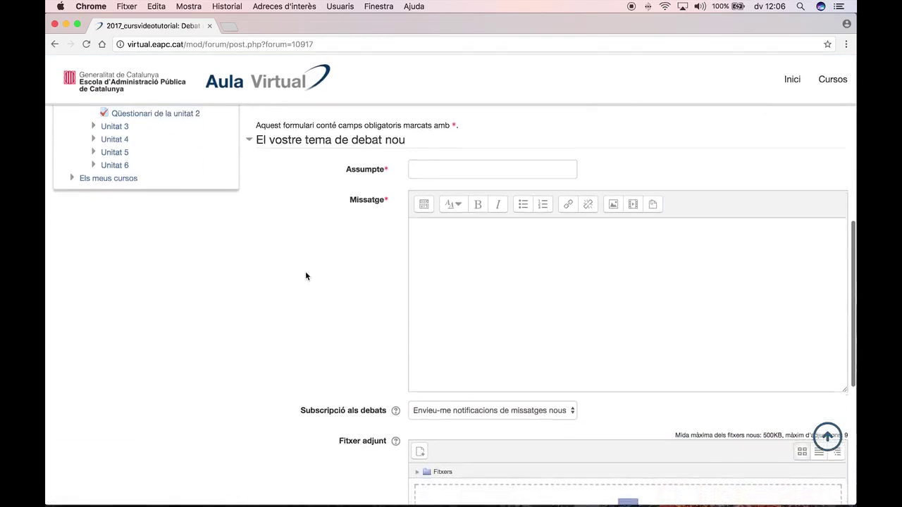
{"action": "left_click", "coordinate": [470, 162]}
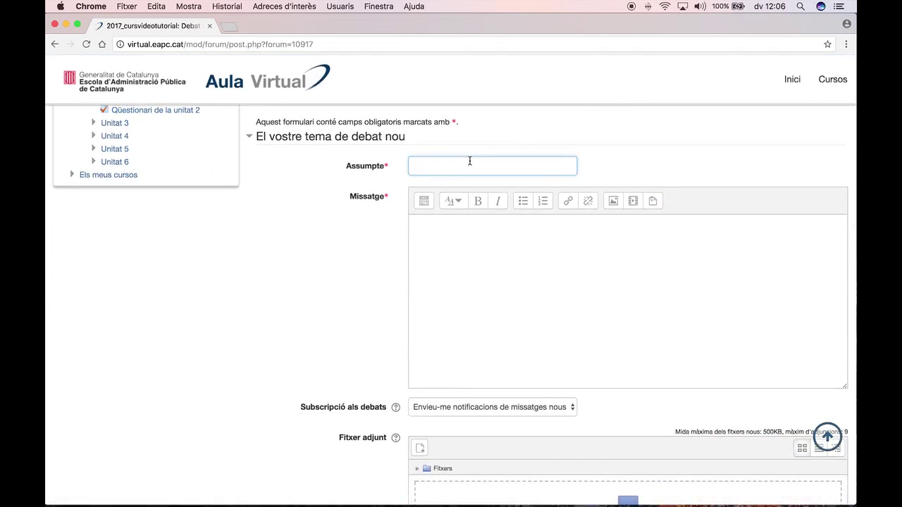
{"action": "type", "text": "Administració"}
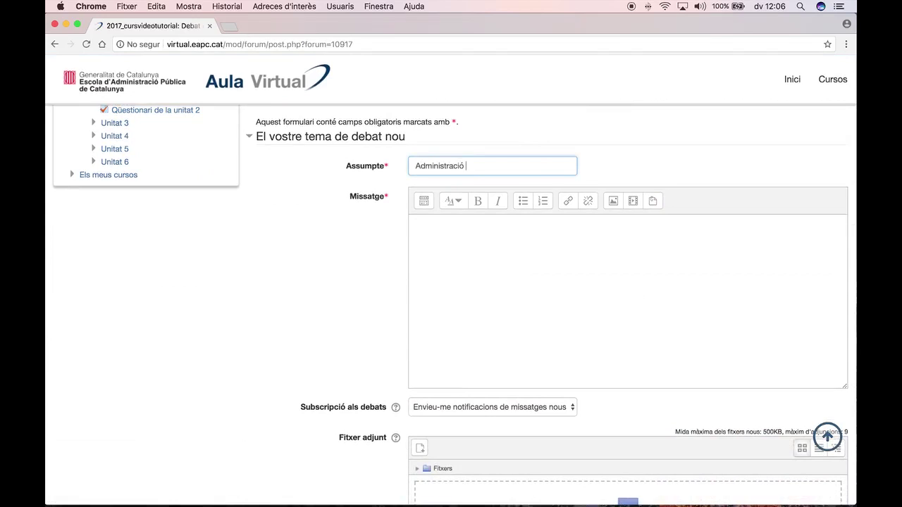
{"action": "type", "text": " / Empresa"}
{"action": "left_click", "coordinate": [437, 258]}
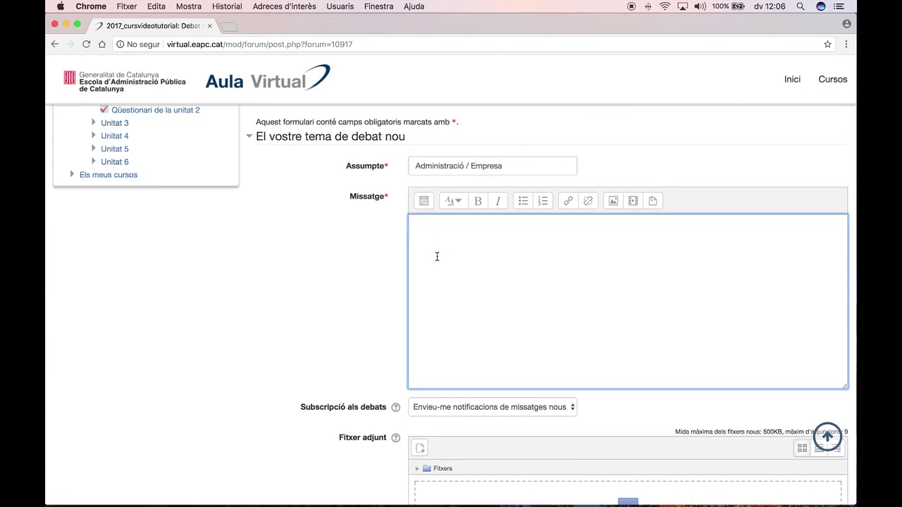
{"action": "type", "text": "La relació client-empresa i administrat"}
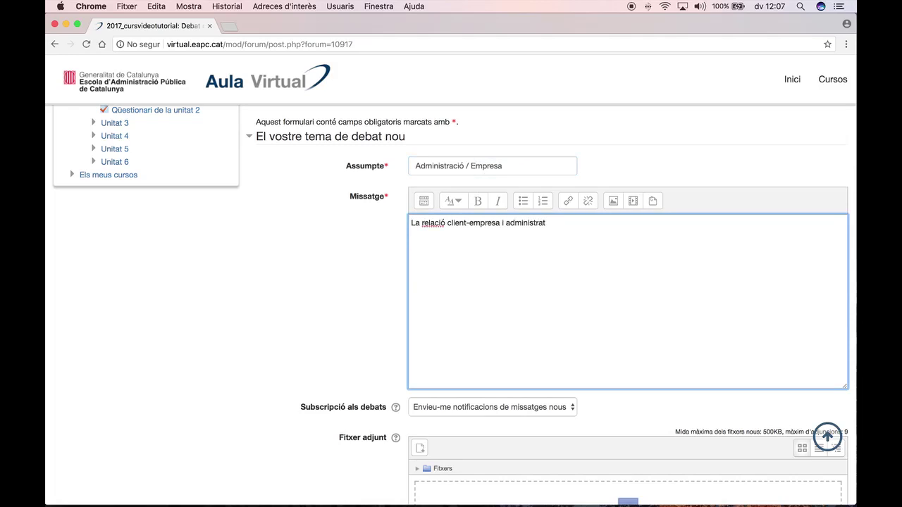
{"action": "type", "text": "-administració són en essència...."}
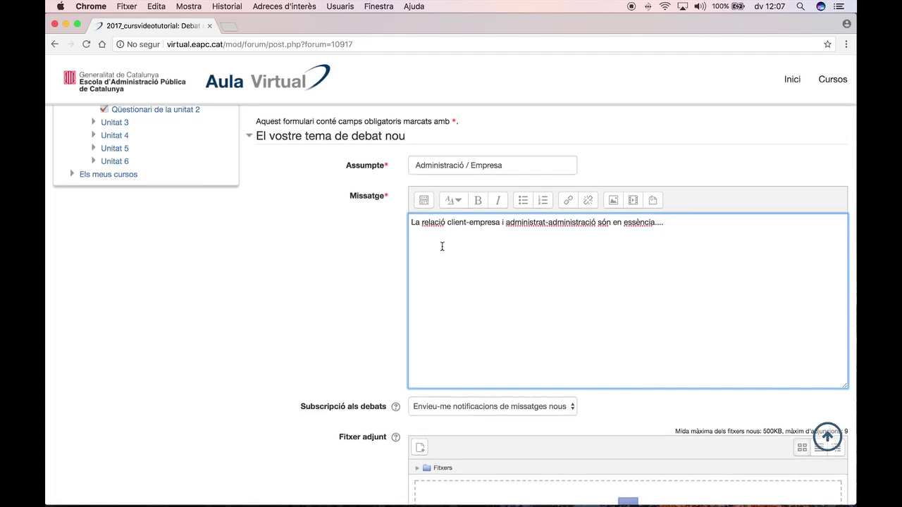
Step: Post the new topic to the forum and continue to the list of debates
{"action": "scroll", "coordinate": [442, 247], "scroll_direction": "down", "scroll_amount": 3}
{"action": "scroll", "coordinate": [446, 237], "scroll_direction": "down", "scroll_amount": 5}
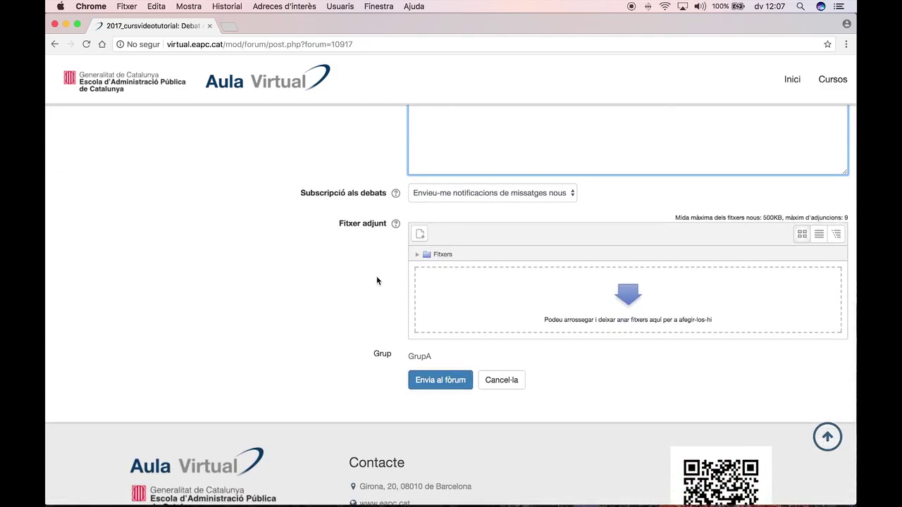
{"action": "scroll", "coordinate": [369, 265], "scroll_direction": "down", "scroll_amount": 3}
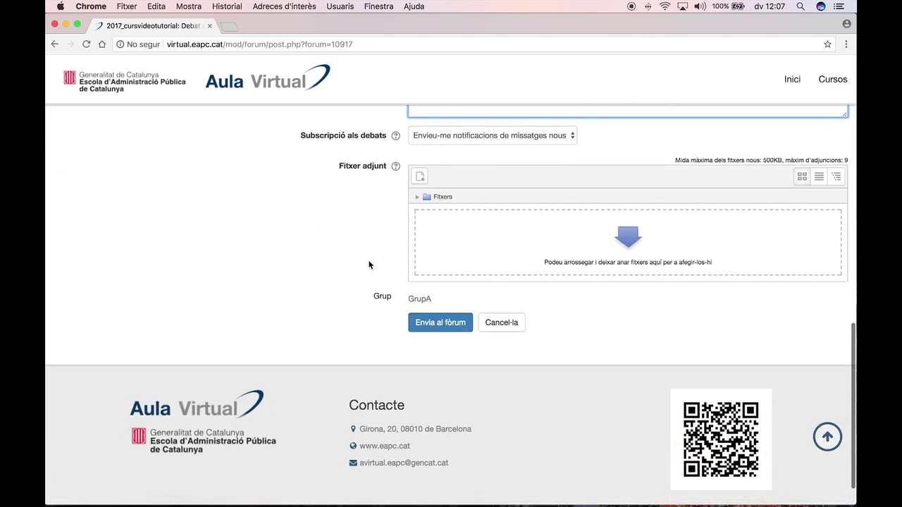
{"action": "left_click", "coordinate": [425, 332]}
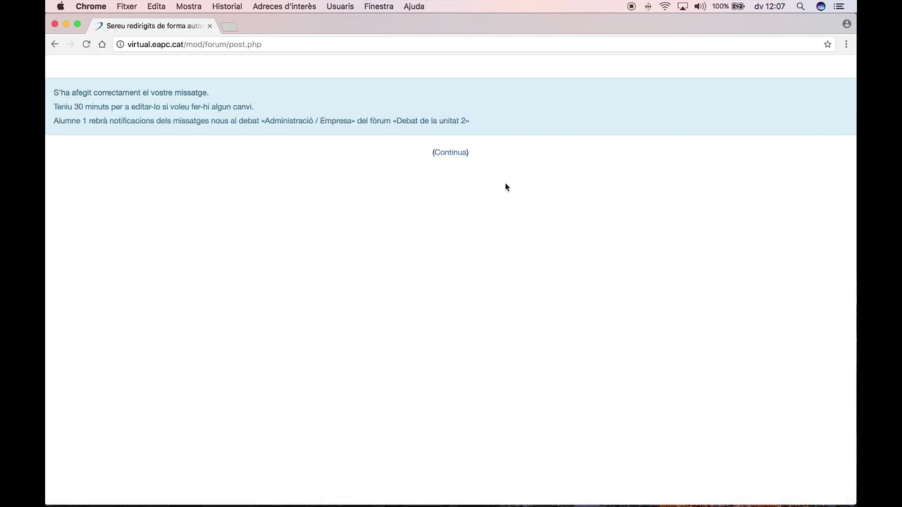
{"action": "left_click", "coordinate": [441, 153]}
Step: Open the Administració / Empresa debate and start editing its post
{"action": "scroll", "coordinate": [506, 247], "scroll_direction": "down", "scroll_amount": 10}
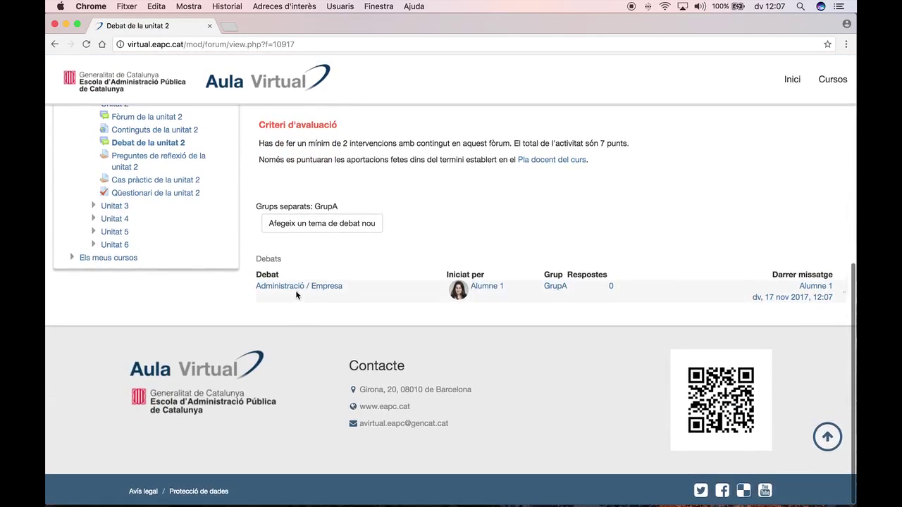
{"action": "left_click", "coordinate": [296, 286]}
{"action": "scroll", "coordinate": [618, 306], "scroll_direction": "down", "scroll_amount": 3}
{"action": "left_click", "coordinate": [520, 320]}
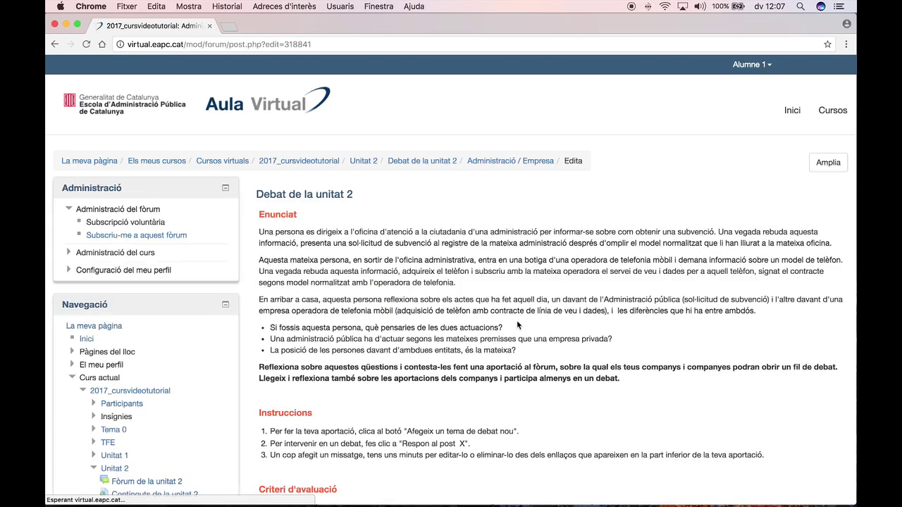
Step: Replace the hyphens in the message with "i", giving "client i empresa" and "administrat i administració", and save the changes
{"action": "scroll", "coordinate": [562, 321], "scroll_direction": "down", "scroll_amount": 10}
{"action": "left_click", "coordinate": [469, 217]}
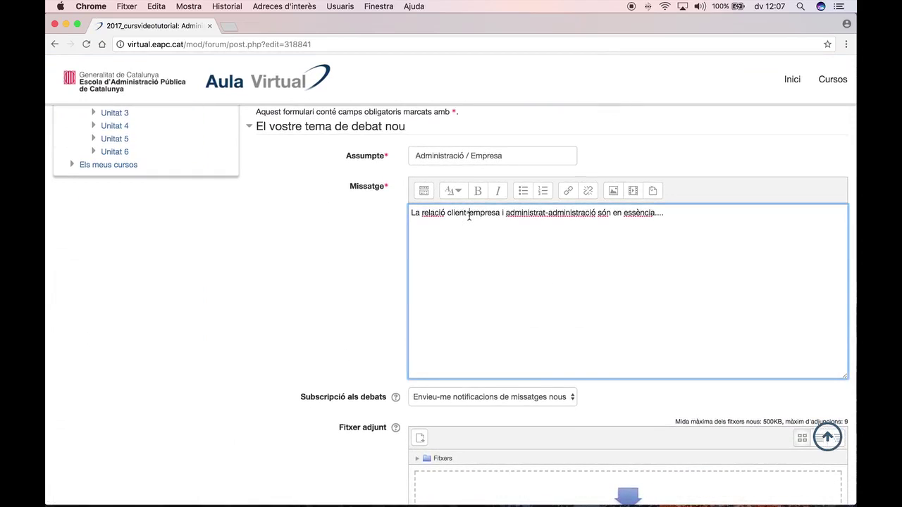
{"action": "key", "text": "BackSpace"}
{"action": "type", "text": "i"}
{"action": "left_click", "coordinate": [552, 214]}
{"action": "key", "text": "BackSpace"}
{"action": "type", "text": "i"}
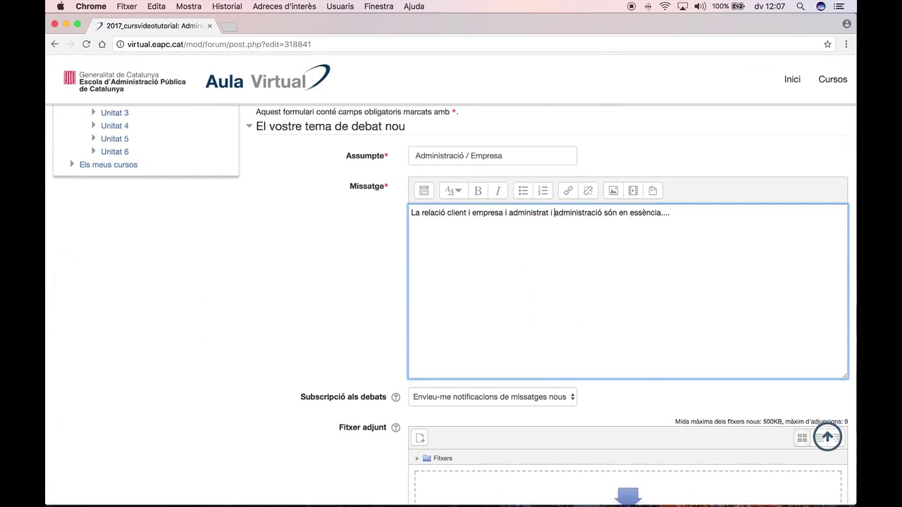
{"action": "scroll", "coordinate": [429, 286], "scroll_direction": "down", "scroll_amount": 10}
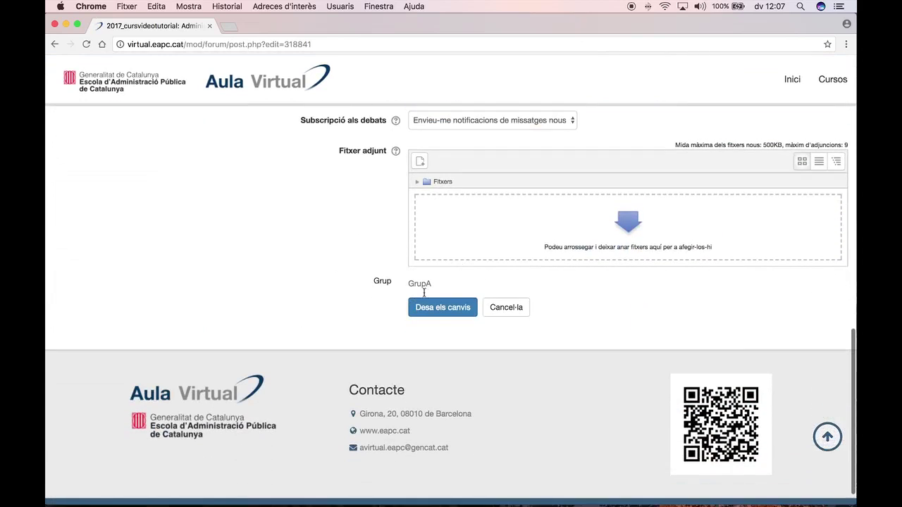
{"action": "left_click", "coordinate": [437, 313]}
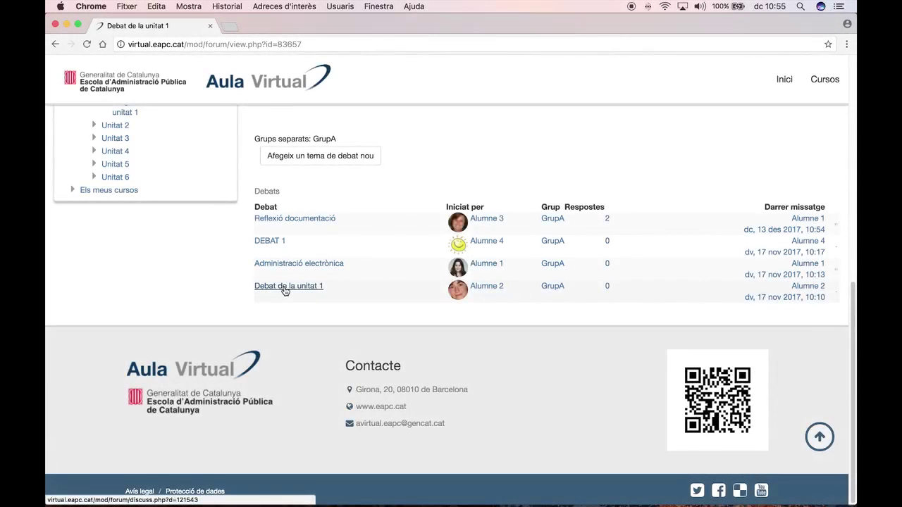
Step: Open the "Debat de la unitat 1" discussion and start a reply to its post, ready to write in the message field
{"action": "left_click", "coordinate": [285, 290]}
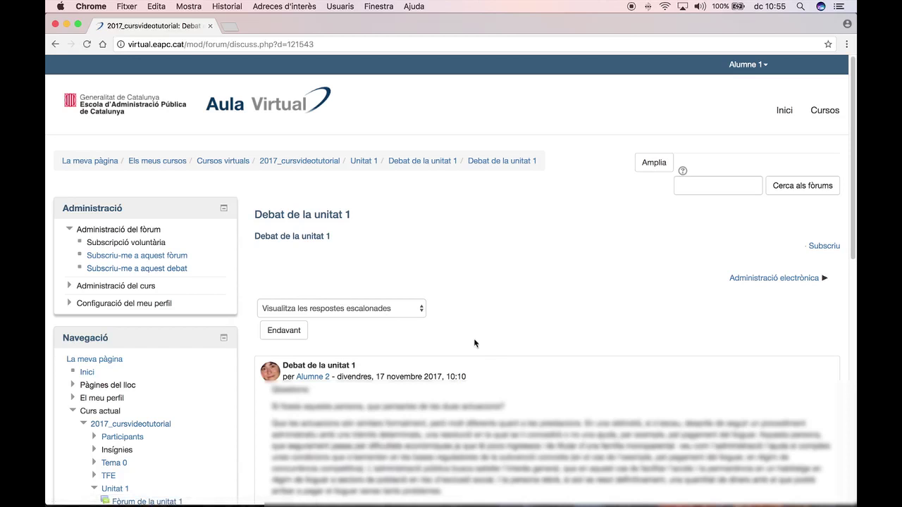
{"action": "scroll", "coordinate": [471, 343], "scroll_direction": "down", "scroll_amount": 15}
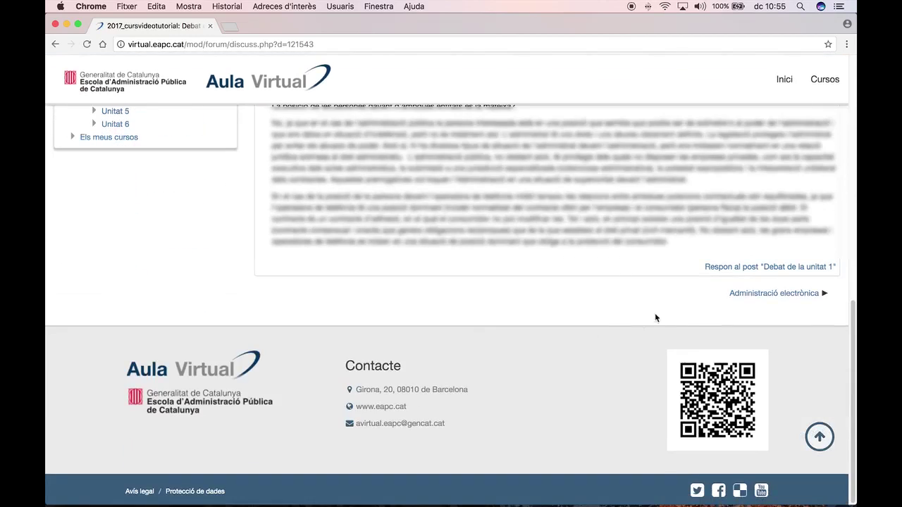
{"action": "left_click", "coordinate": [742, 271]}
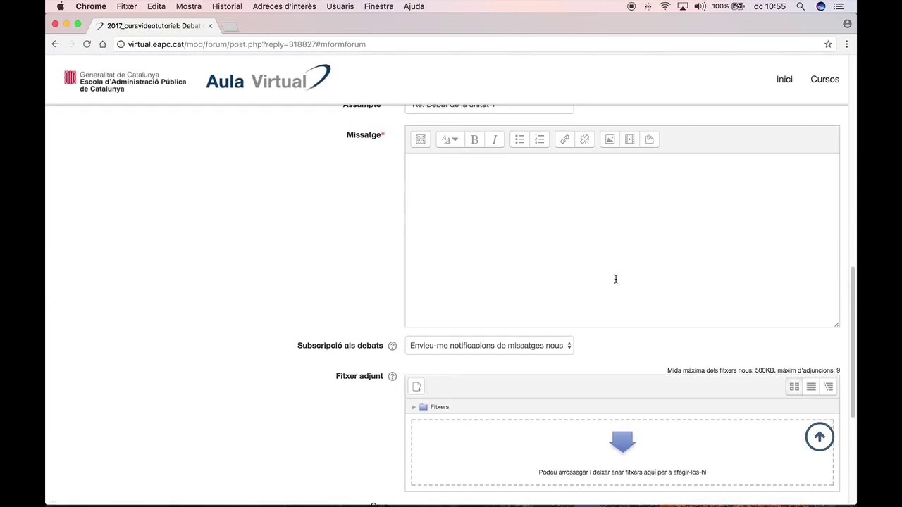
{"action": "left_click", "coordinate": [435, 174]}
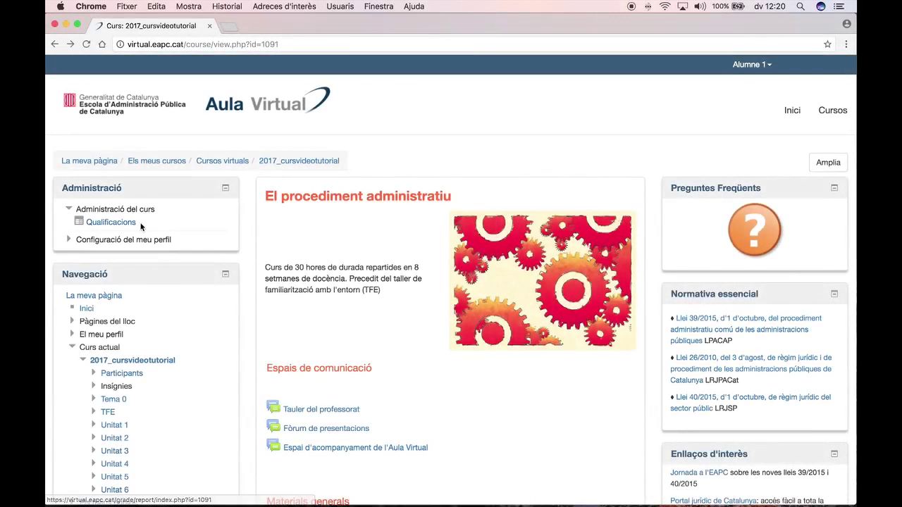
Step: From the course page, open "Qüestionari de la unitat 1" and check the grade of the previous attempt
{"action": "scroll", "coordinate": [143, 222], "scroll_direction": "up", "scroll_amount": 5}
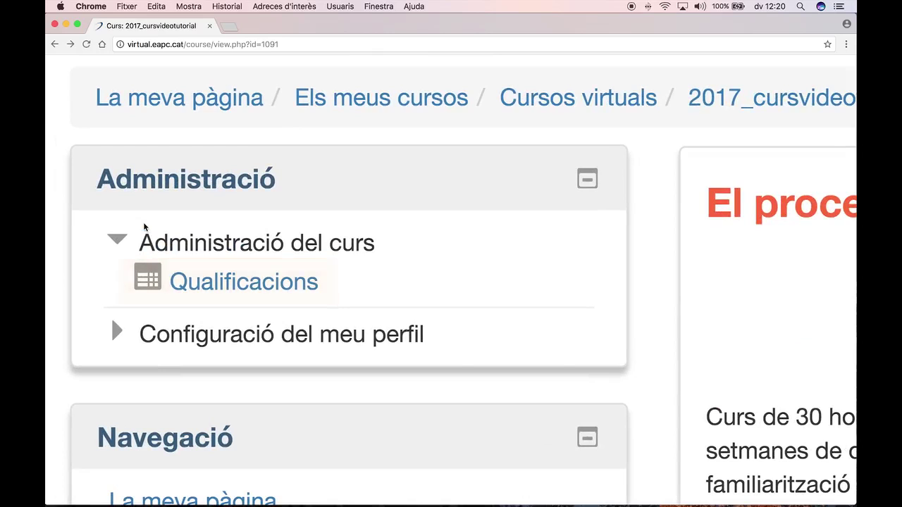
{"action": "scroll", "coordinate": [143, 226], "scroll_direction": "down", "scroll_amount": 5}
{"action": "scroll", "coordinate": [409, 295], "scroll_direction": "down", "scroll_amount": 5}
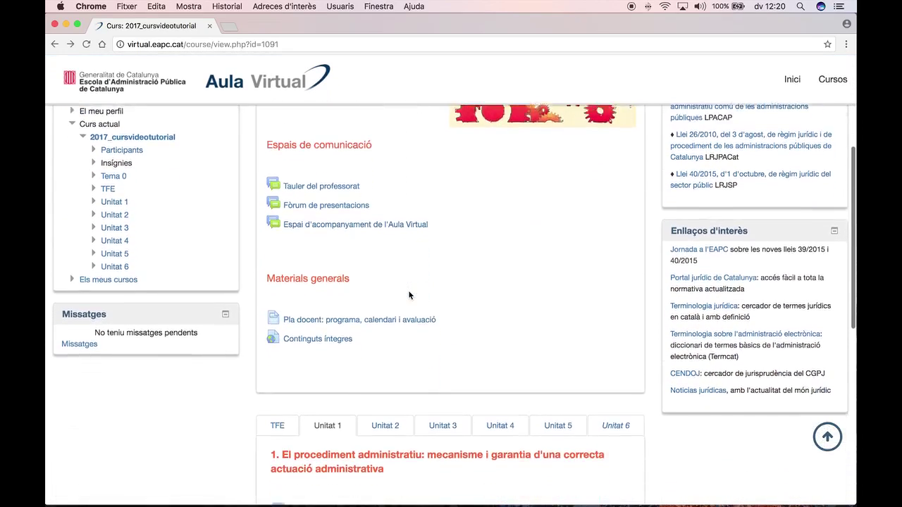
{"action": "scroll", "coordinate": [409, 295], "scroll_direction": "down", "scroll_amount": 3}
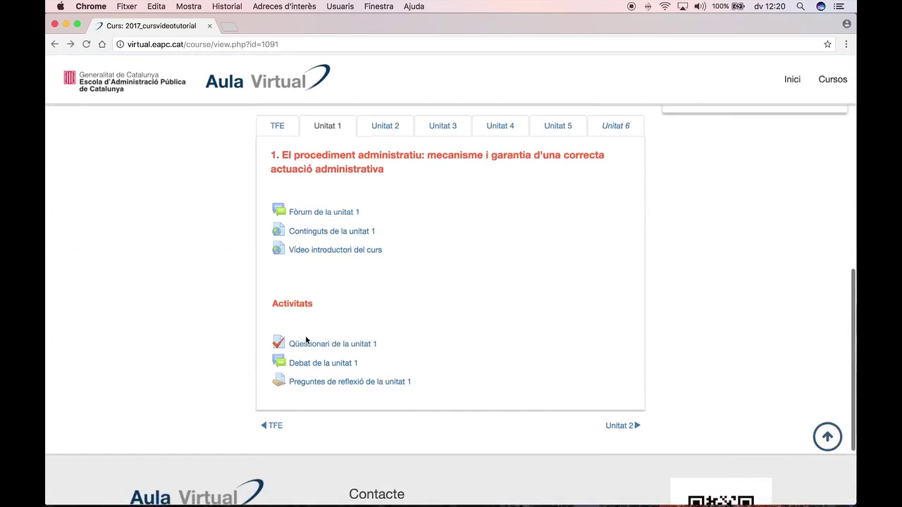
{"action": "scroll", "coordinate": [191, 304], "scroll_direction": "up", "scroll_amount": 5}
{"action": "left_click", "coordinate": [346, 222]}
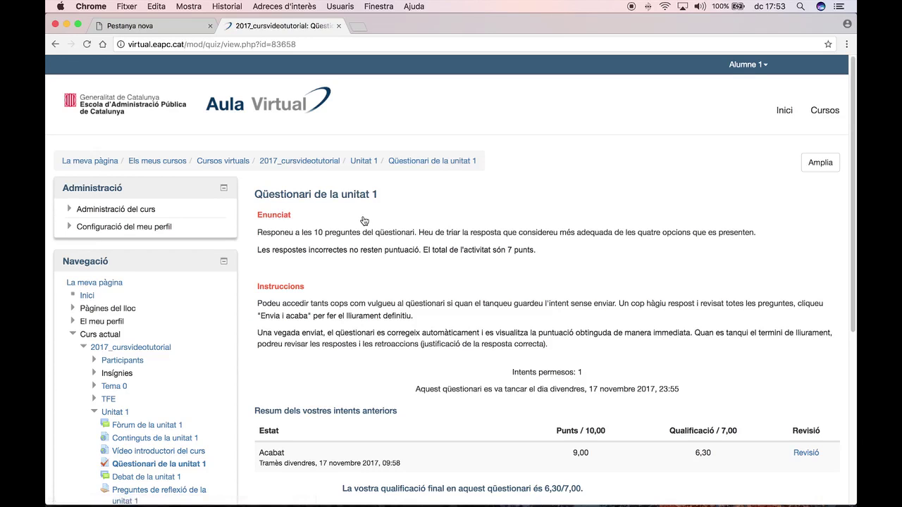
{"action": "scroll", "coordinate": [528, 312], "scroll_direction": "down", "scroll_amount": 3}
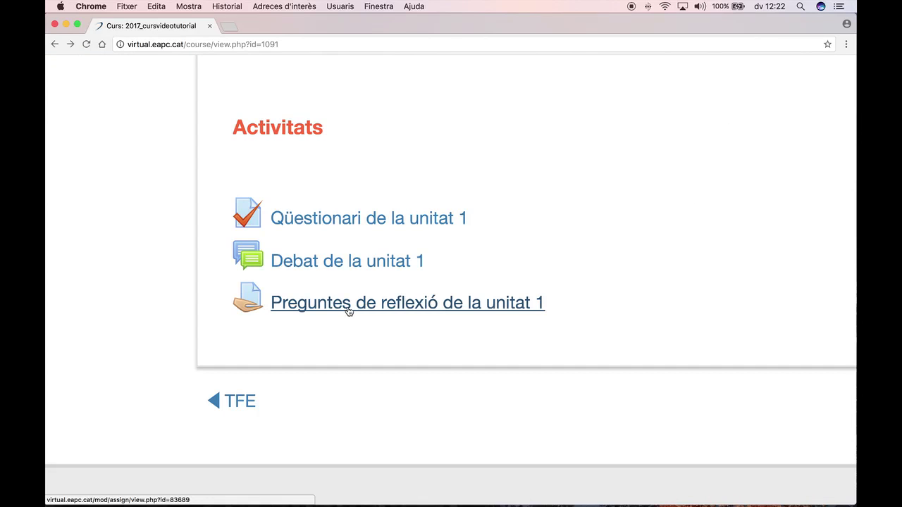
Step: Open "Preguntes de reflexió de la unitat 1" and expand the teacher's feedback comments below the submission's grade
{"action": "left_click", "coordinate": [349, 310]}
{"action": "scroll", "coordinate": [465, 357], "scroll_direction": "down", "scroll_amount": 6}
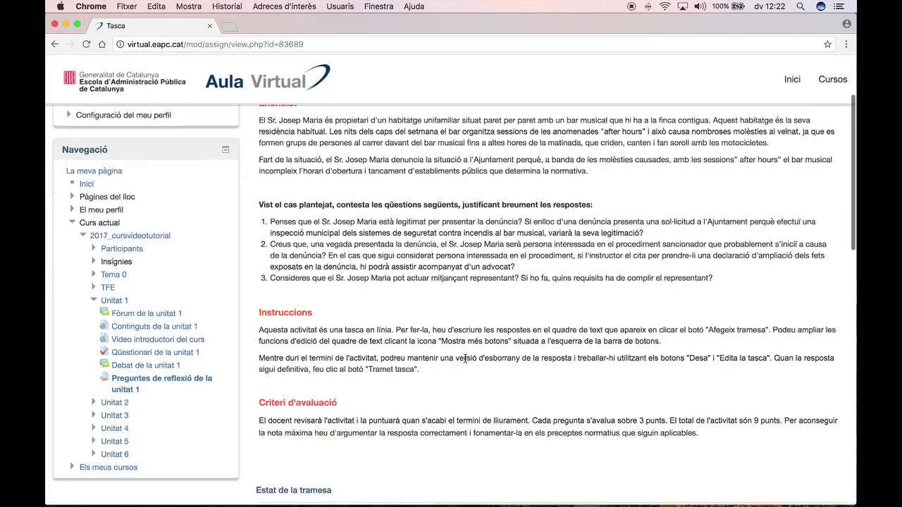
{"action": "scroll", "coordinate": [464, 358], "scroll_direction": "down", "scroll_amount": 10}
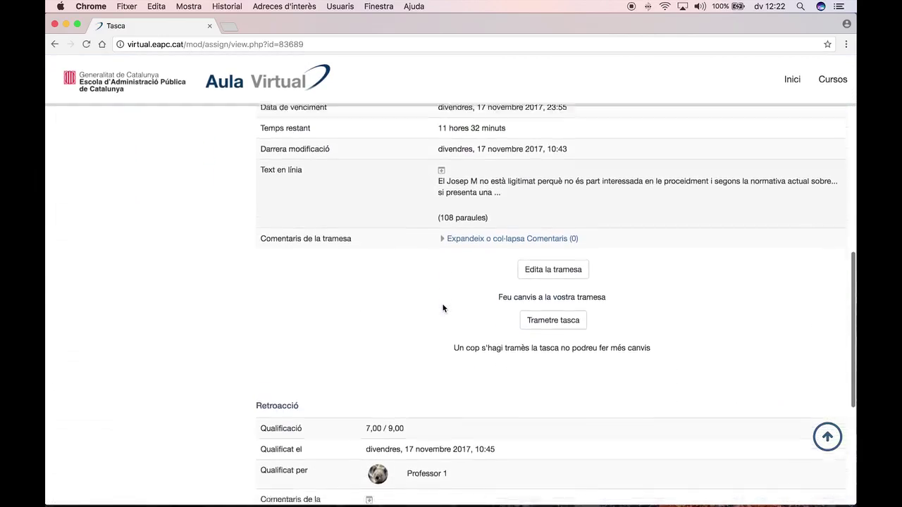
{"action": "scroll", "coordinate": [373, 363], "scroll_direction": "down", "scroll_amount": 5}
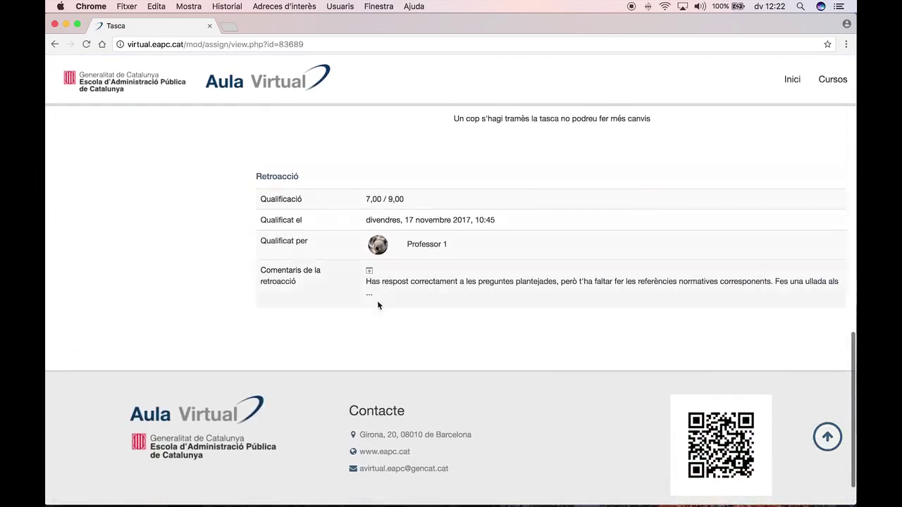
{"action": "left_click", "coordinate": [369, 272]}
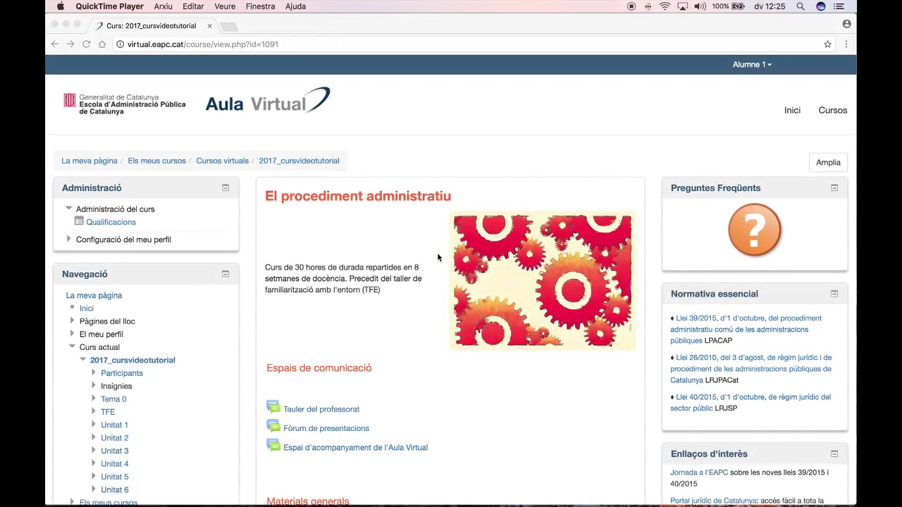
Step: Open "Pla docent: programa, calendari i avaluació" from the course's general materials
{"action": "scroll", "coordinate": [437, 258], "scroll_direction": "down", "scroll_amount": 5}
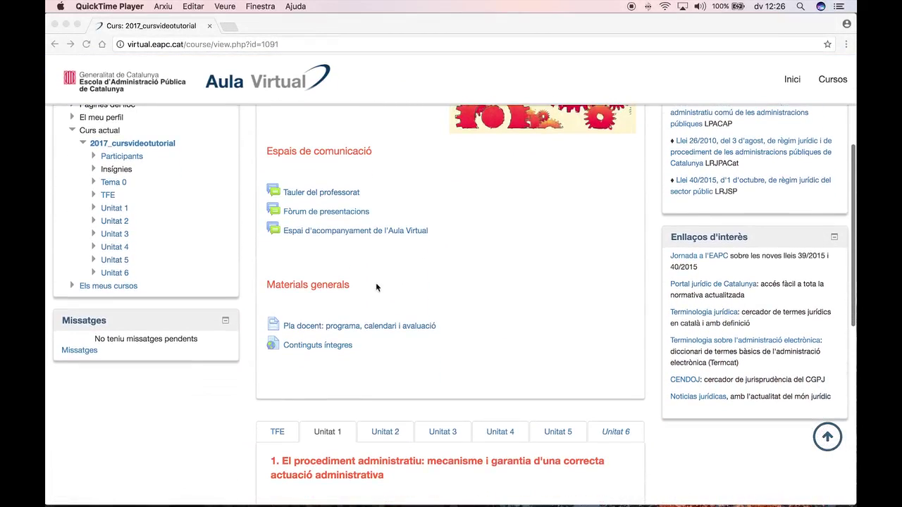
{"action": "left_click", "coordinate": [309, 342]}
{"action": "scroll", "coordinate": [308, 342], "scroll_direction": "up", "scroll_amount": 5}
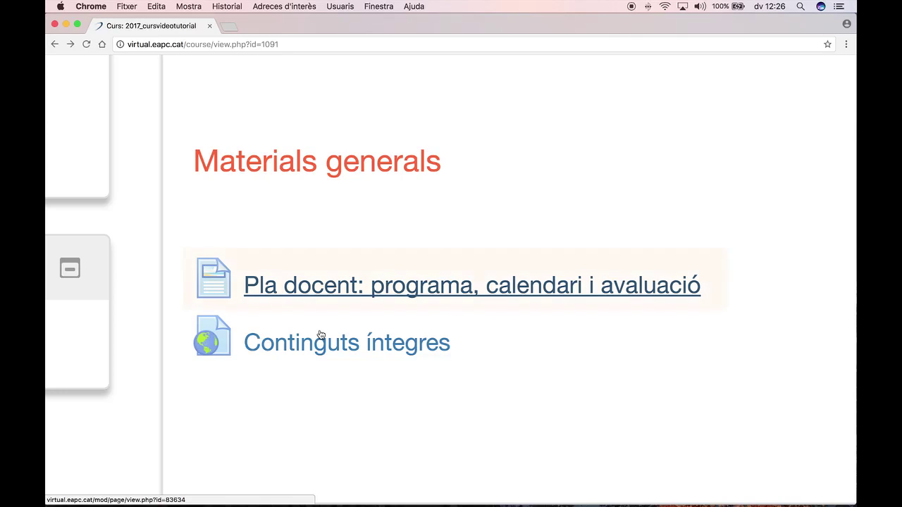